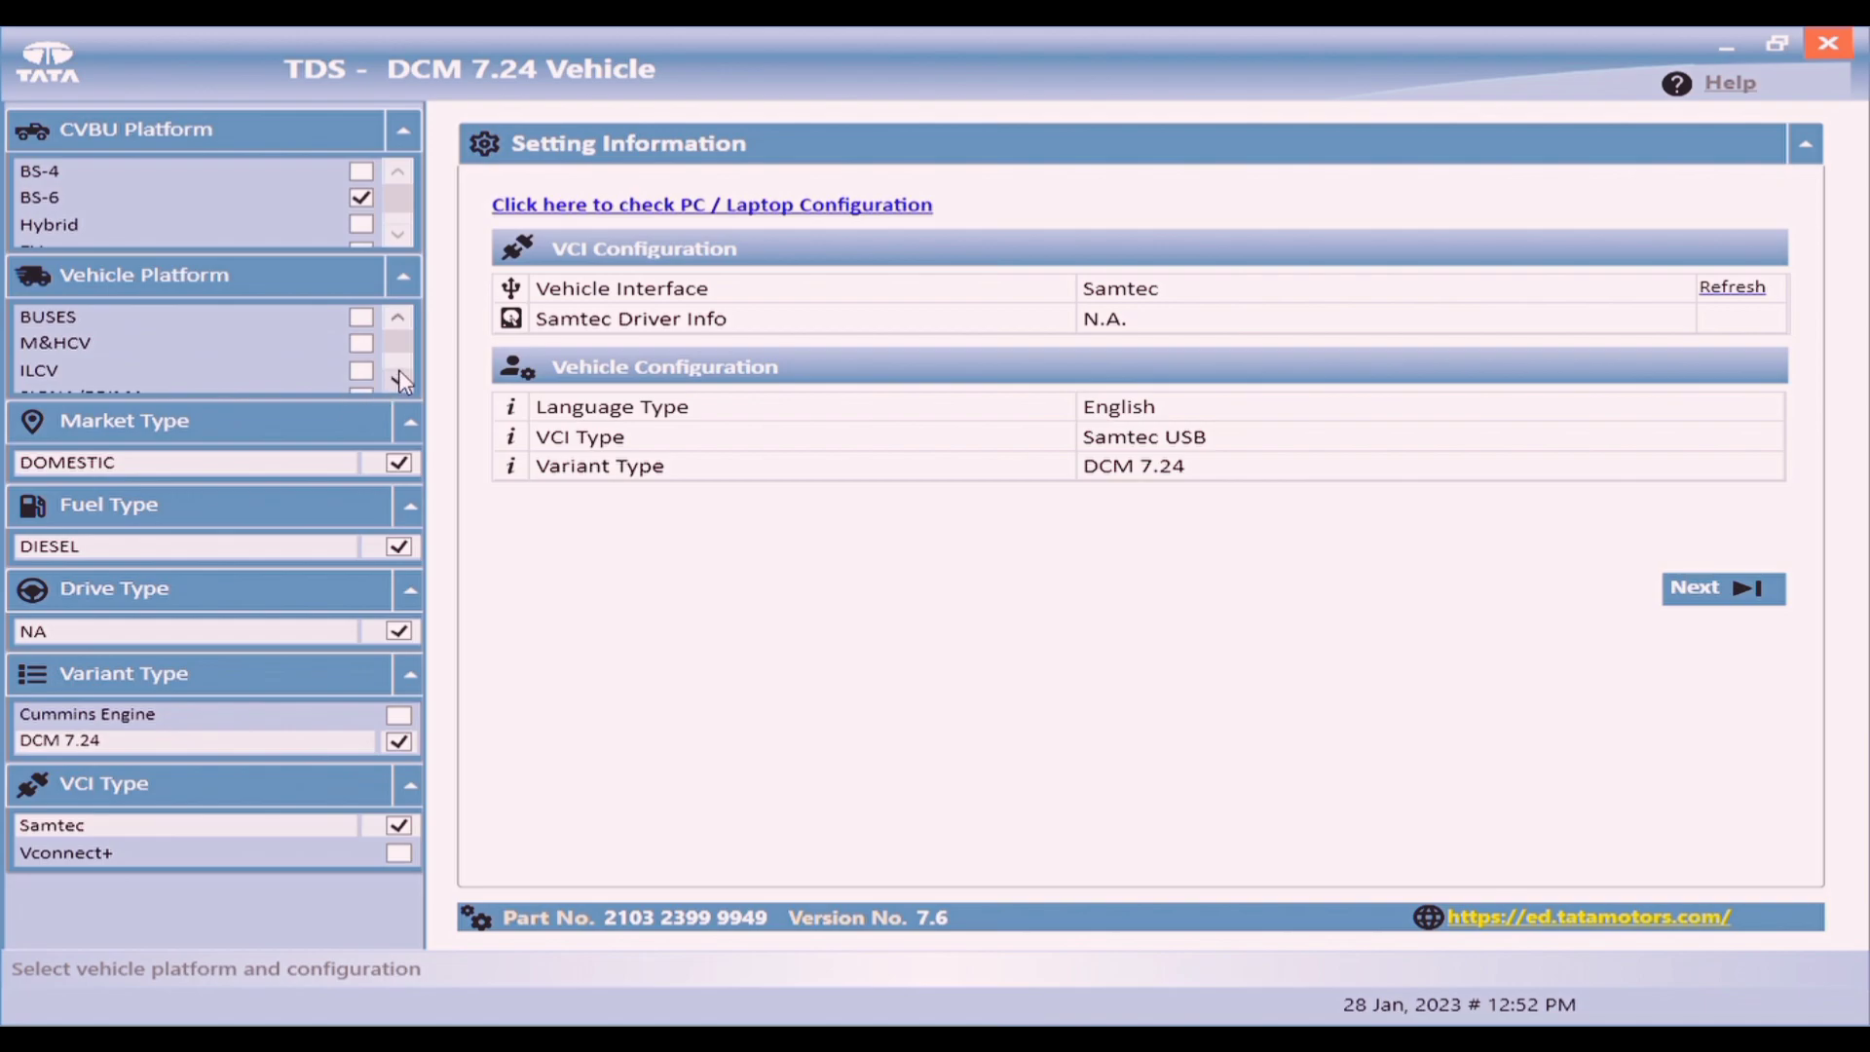
# Set the vehicle platform to SCV for the BS-6 vehicle.
pyautogui.click(400, 375)
pyautogui.click(400, 375)
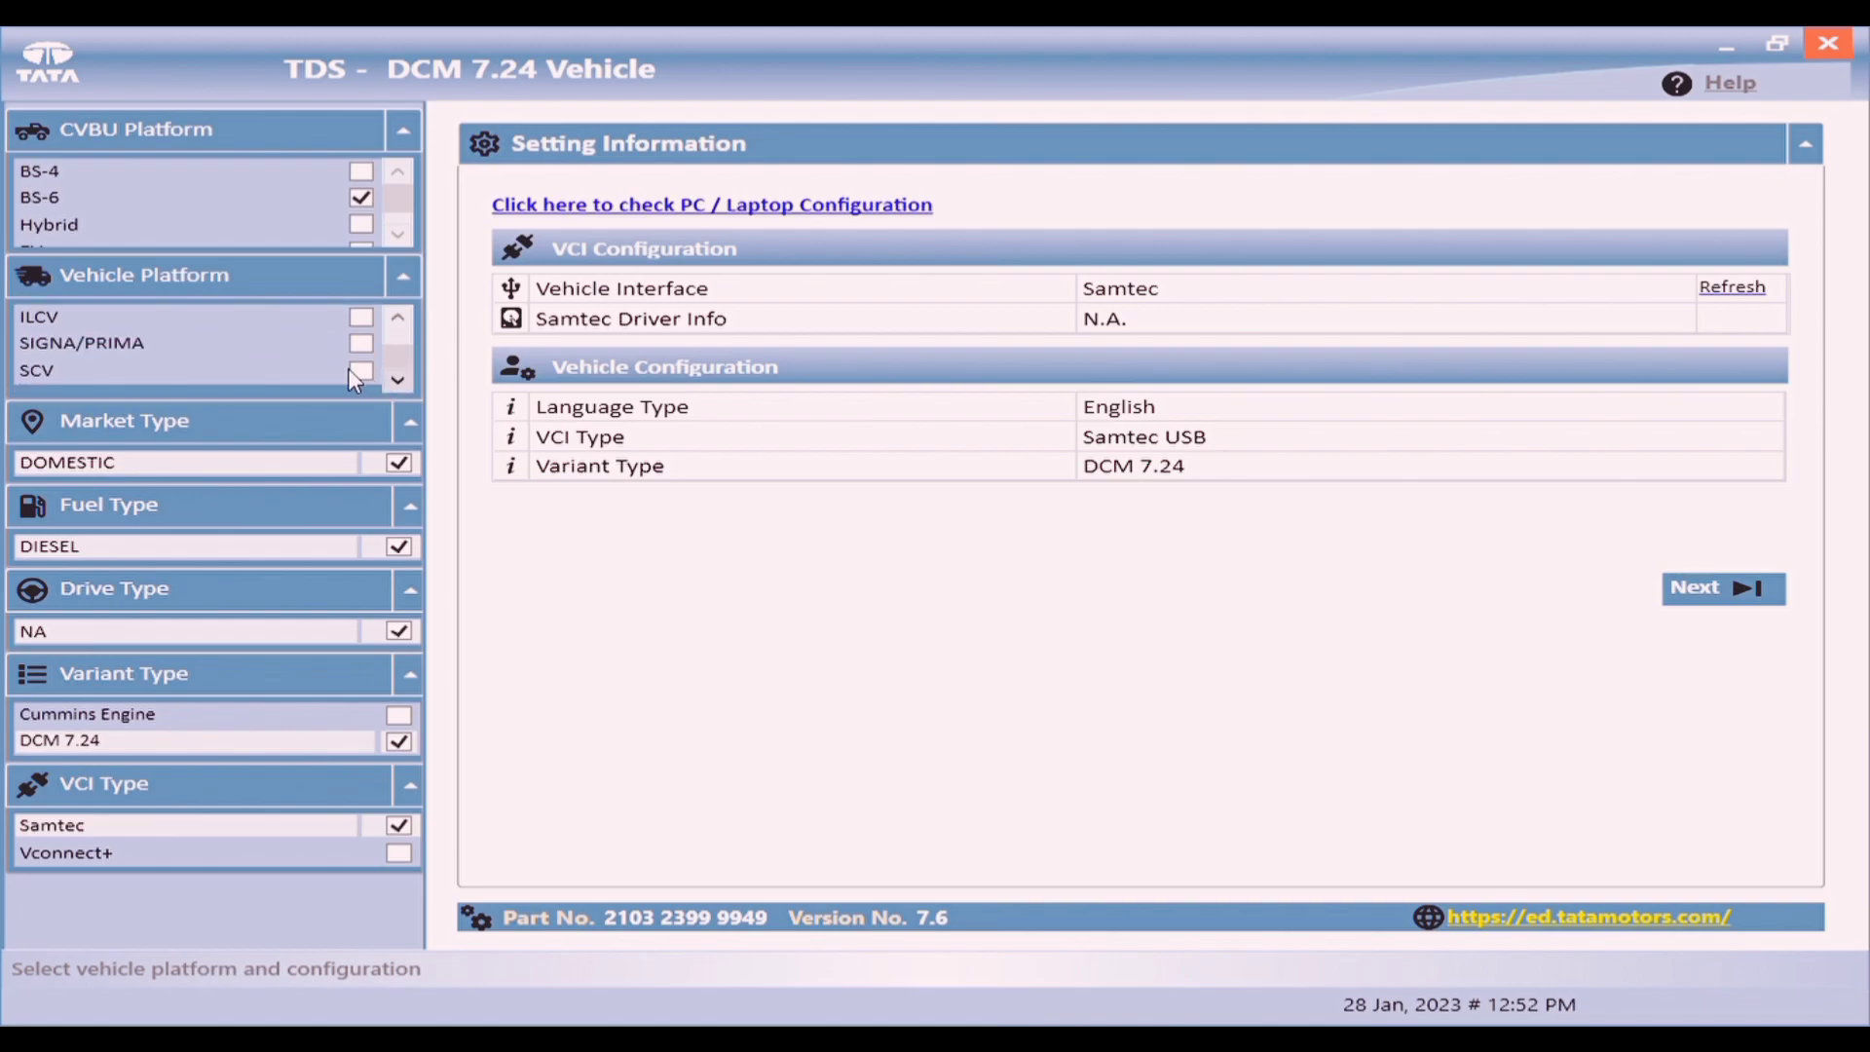
pyautogui.click(360, 372)
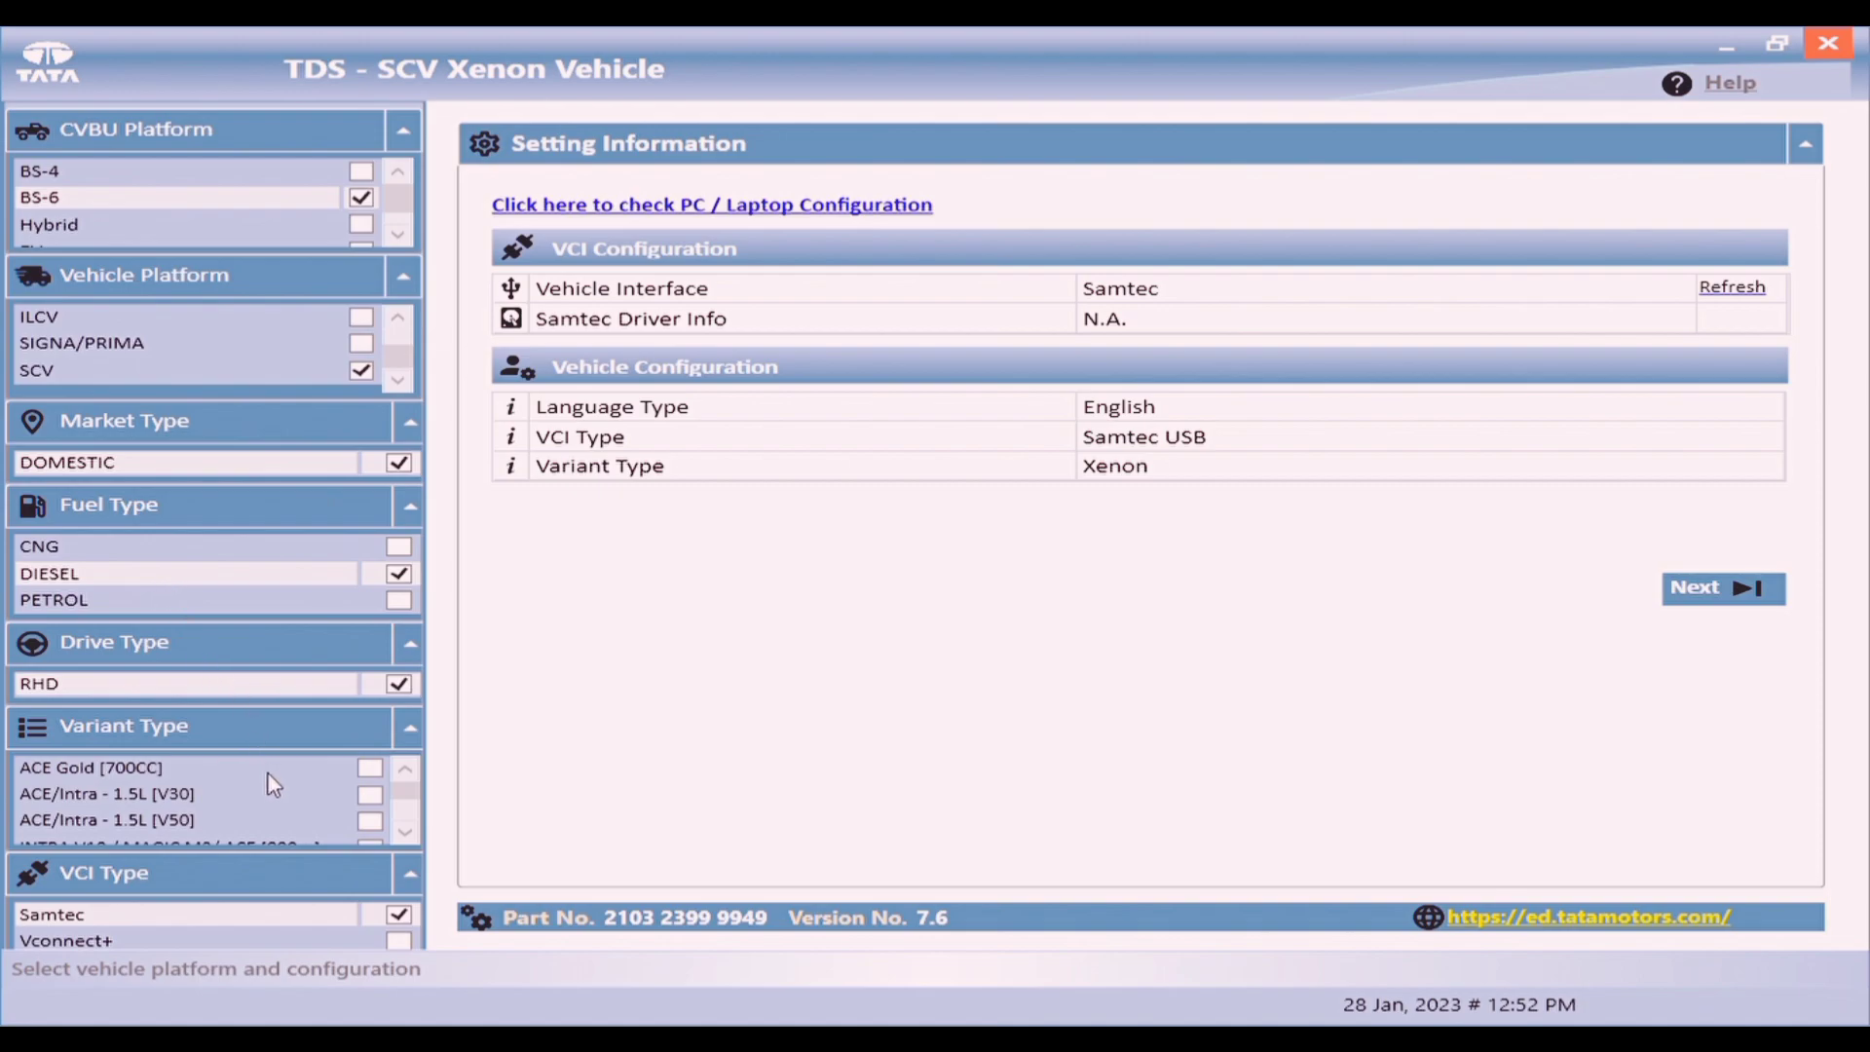
# Choose the variant INTRA V10 / MAGIC M2/ ACE [800cc] and set the VCI type to Vconnect+.
pyautogui.click(405, 833)
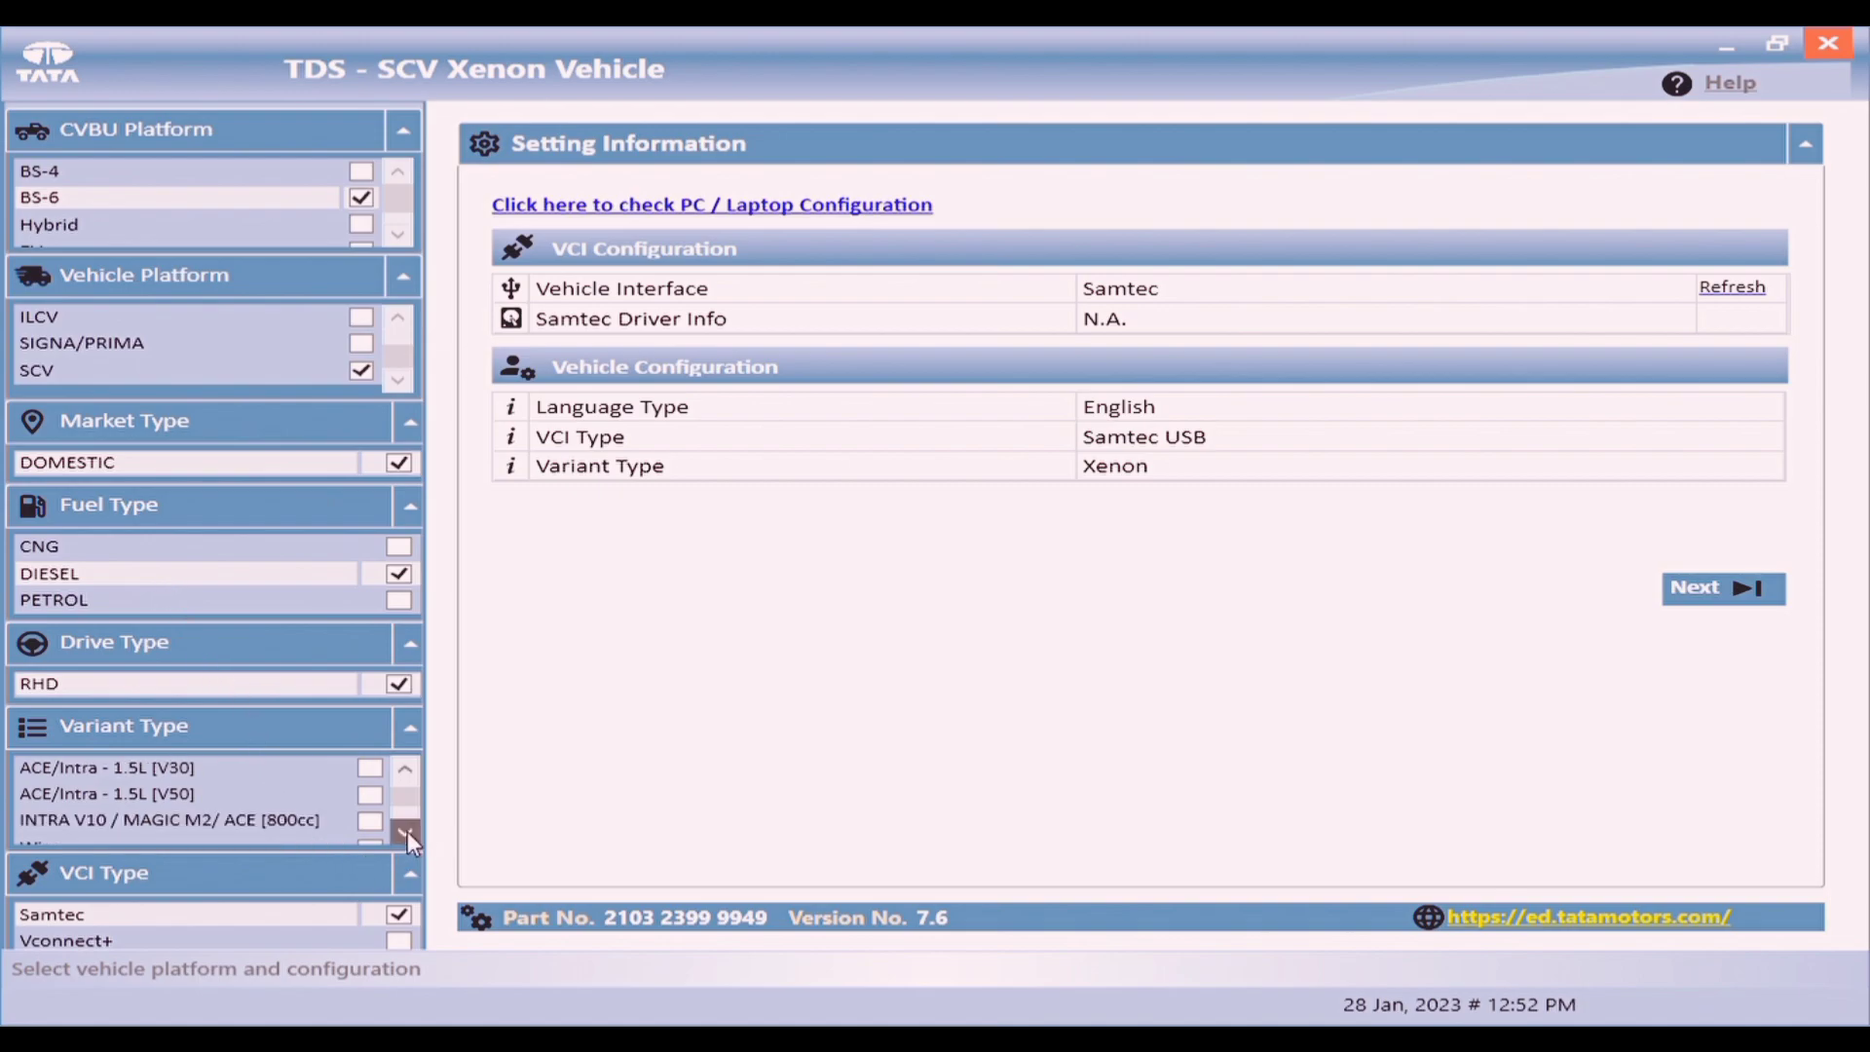
pyautogui.click(406, 833)
pyautogui.click(406, 833)
pyautogui.click(297, 767)
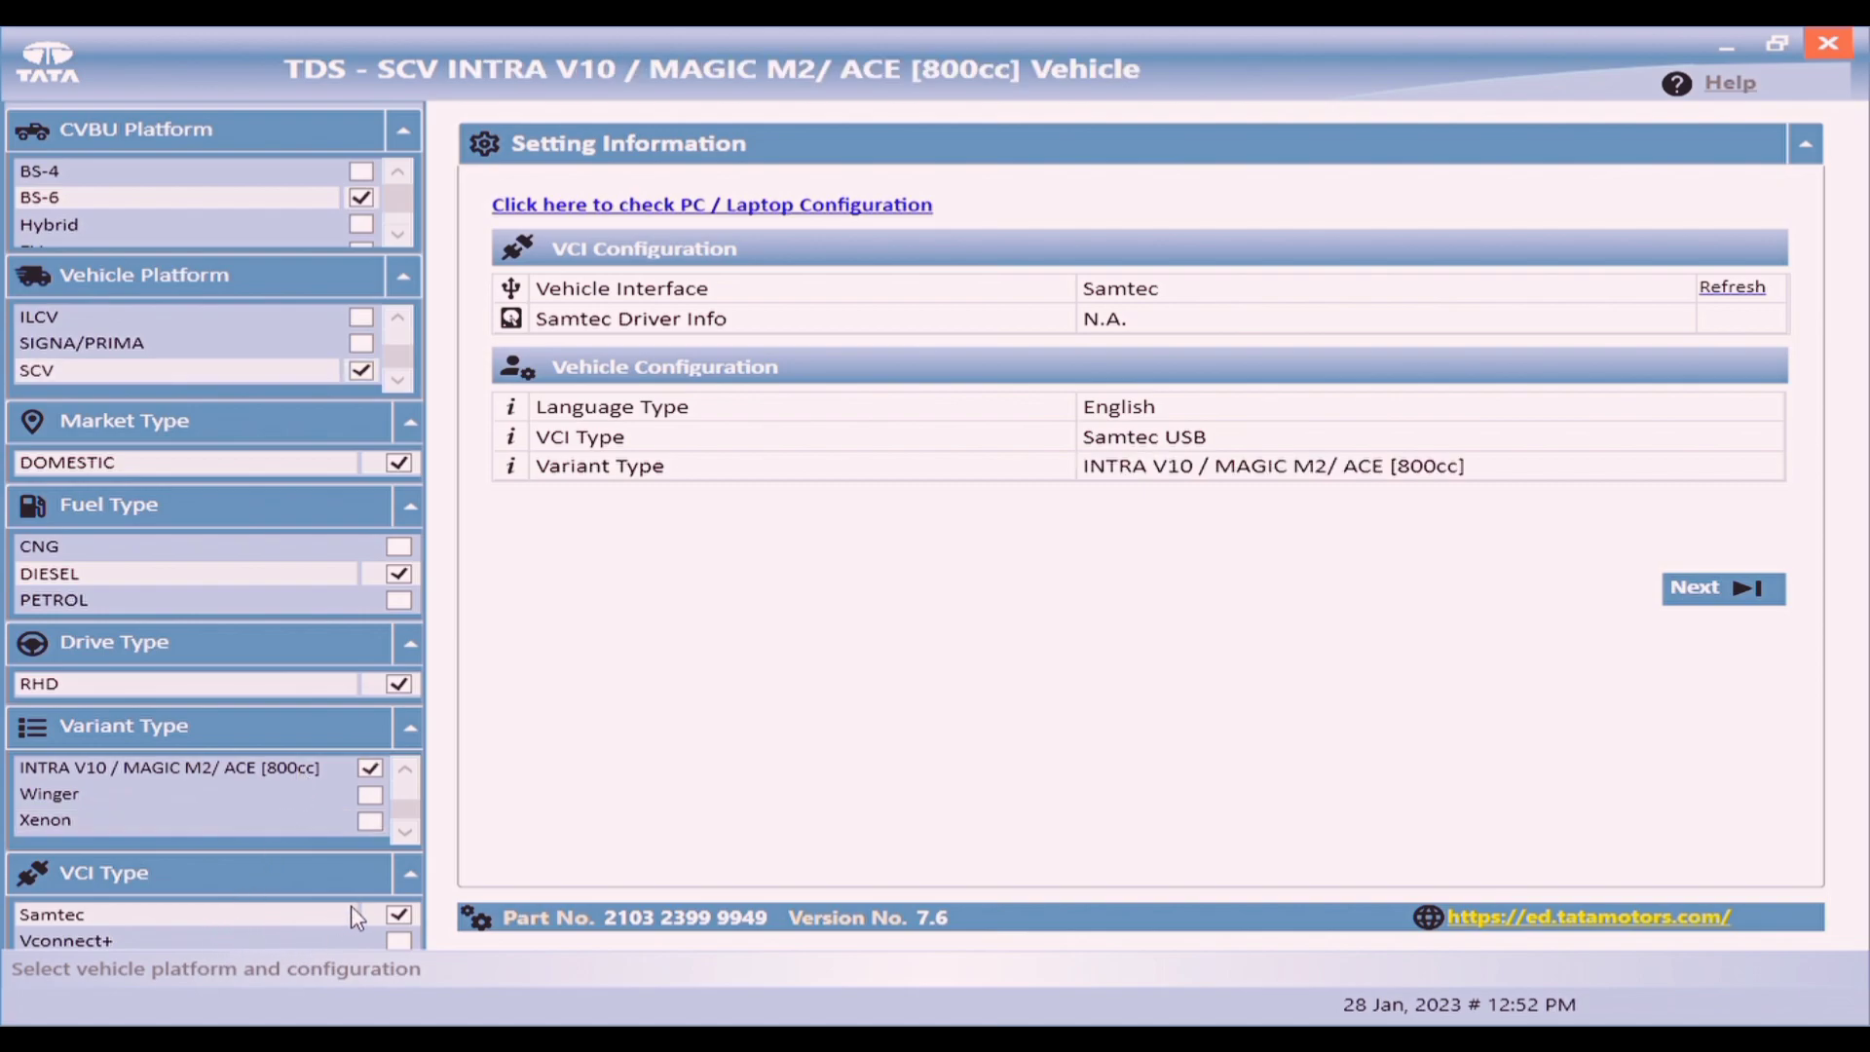
pyautogui.click(400, 941)
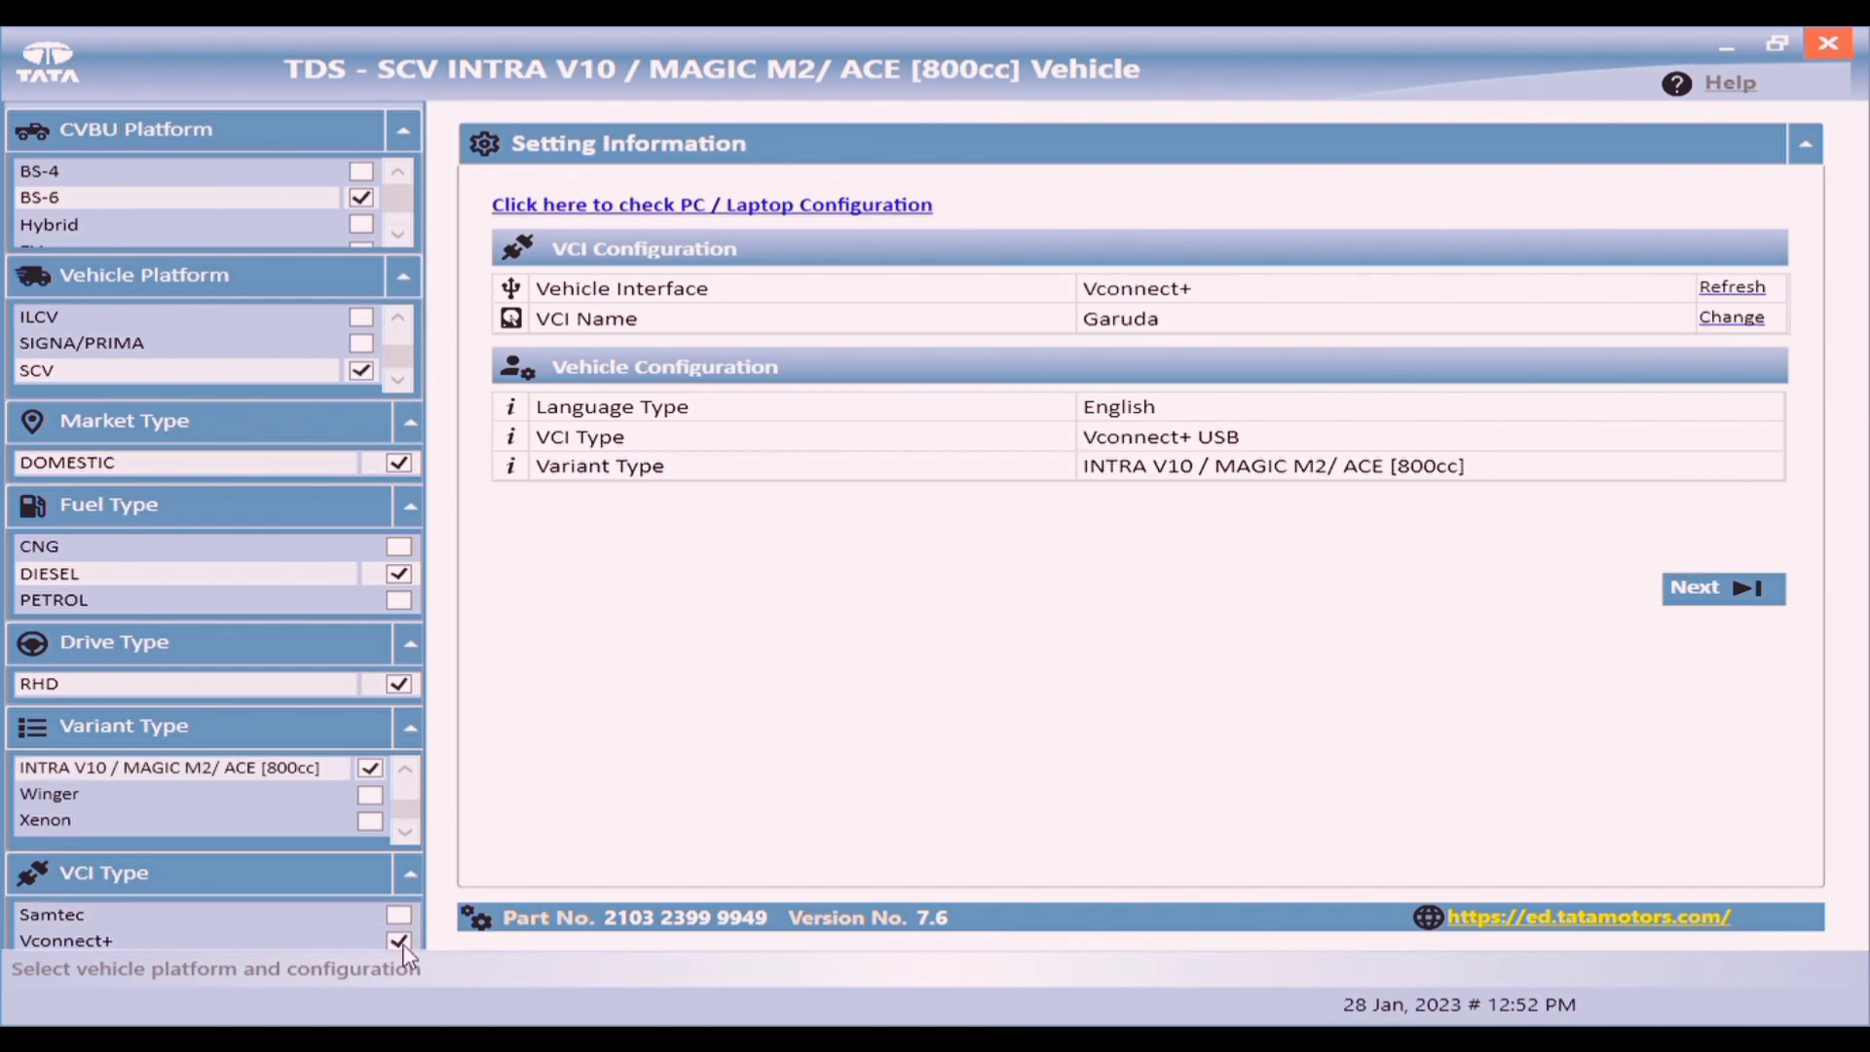
# Proceed to the manual scan list and start diagnostics for the Engine Management System ECU.
pyautogui.click(1696, 596)
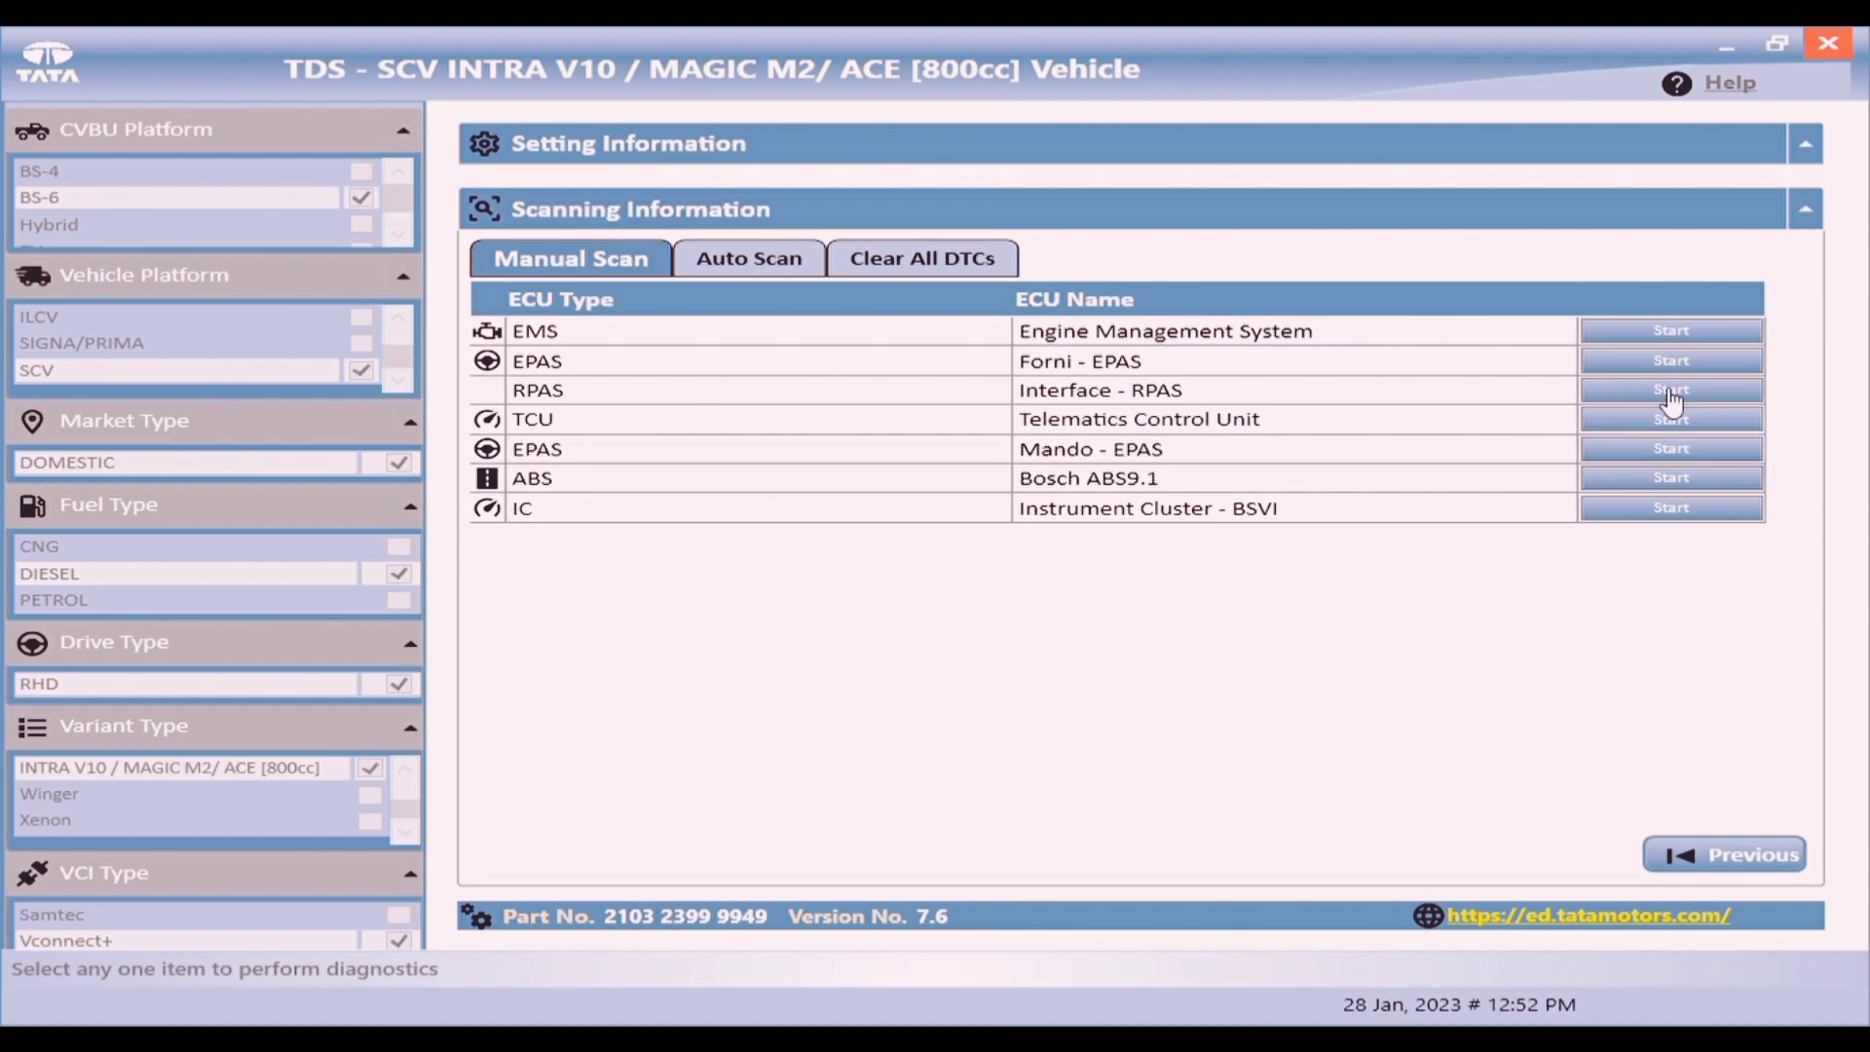
pyautogui.click(1656, 336)
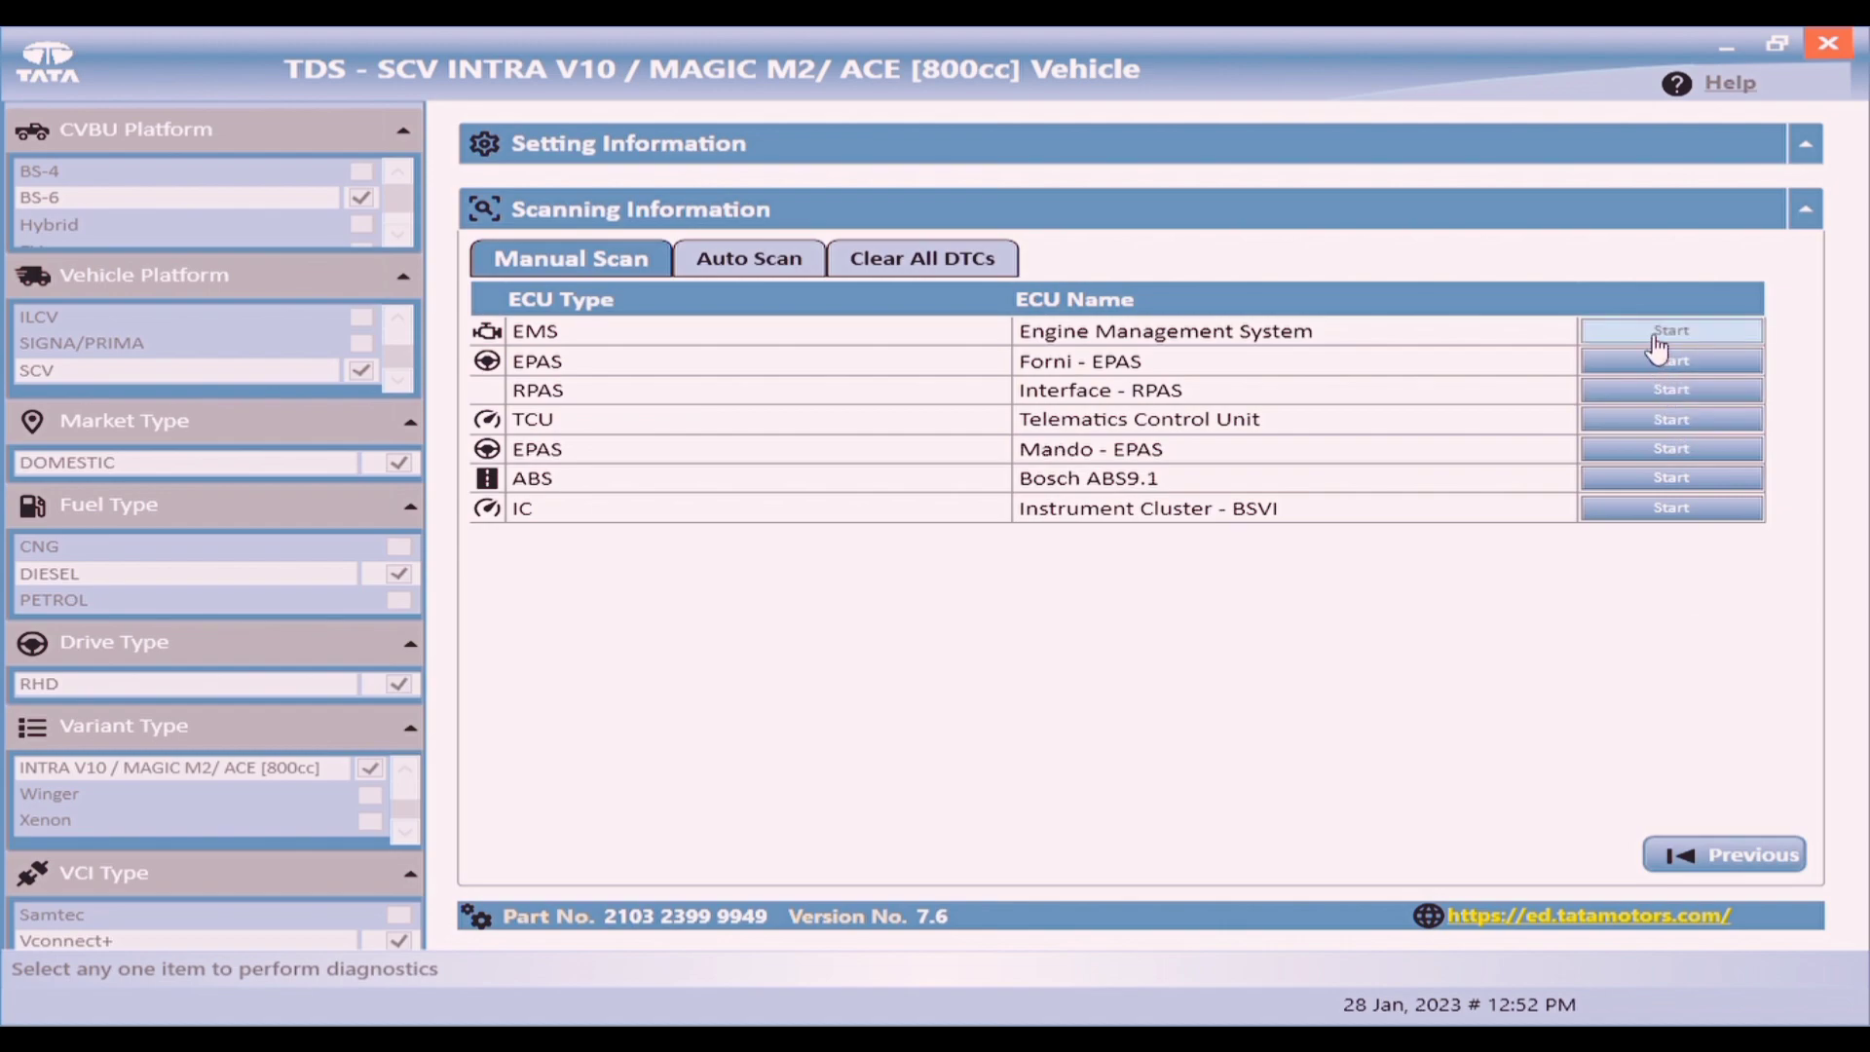
pyautogui.click(1657, 346)
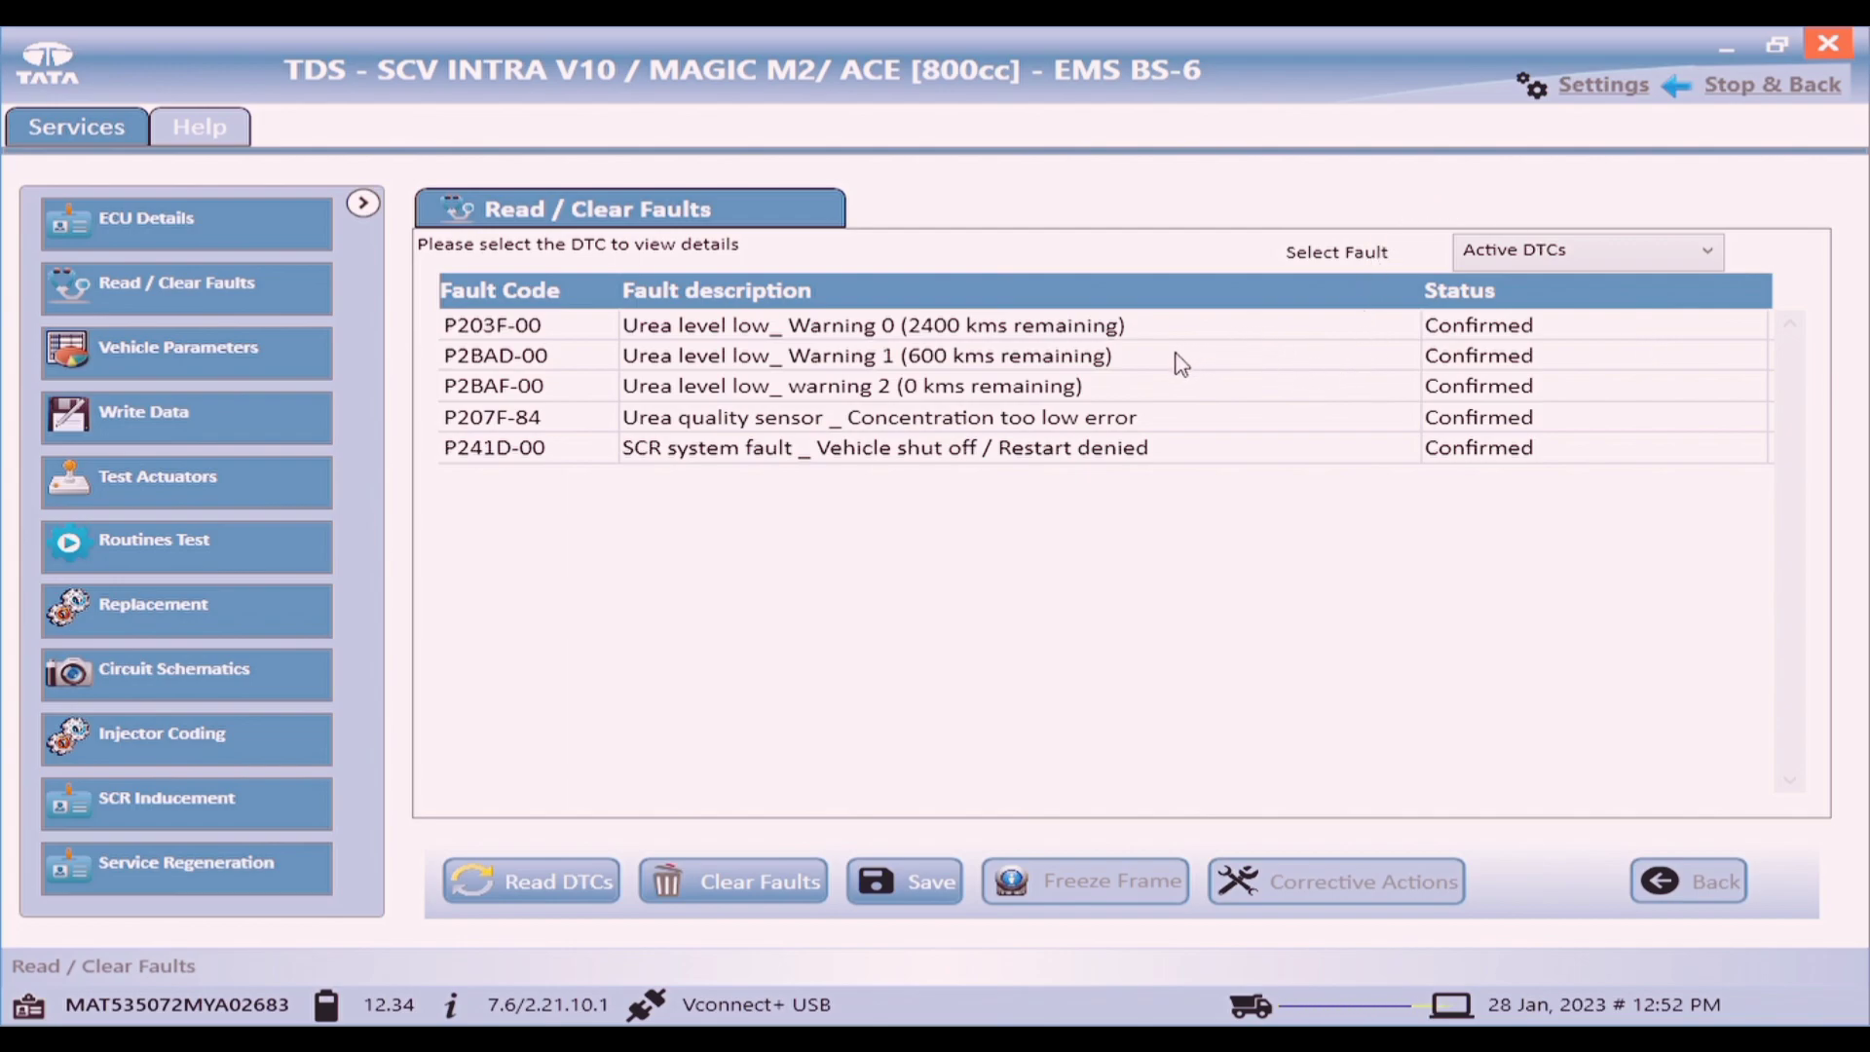
# Open the vehicle parameters and select Urea remaining kms for monitoring.
pyautogui.click(258, 365)
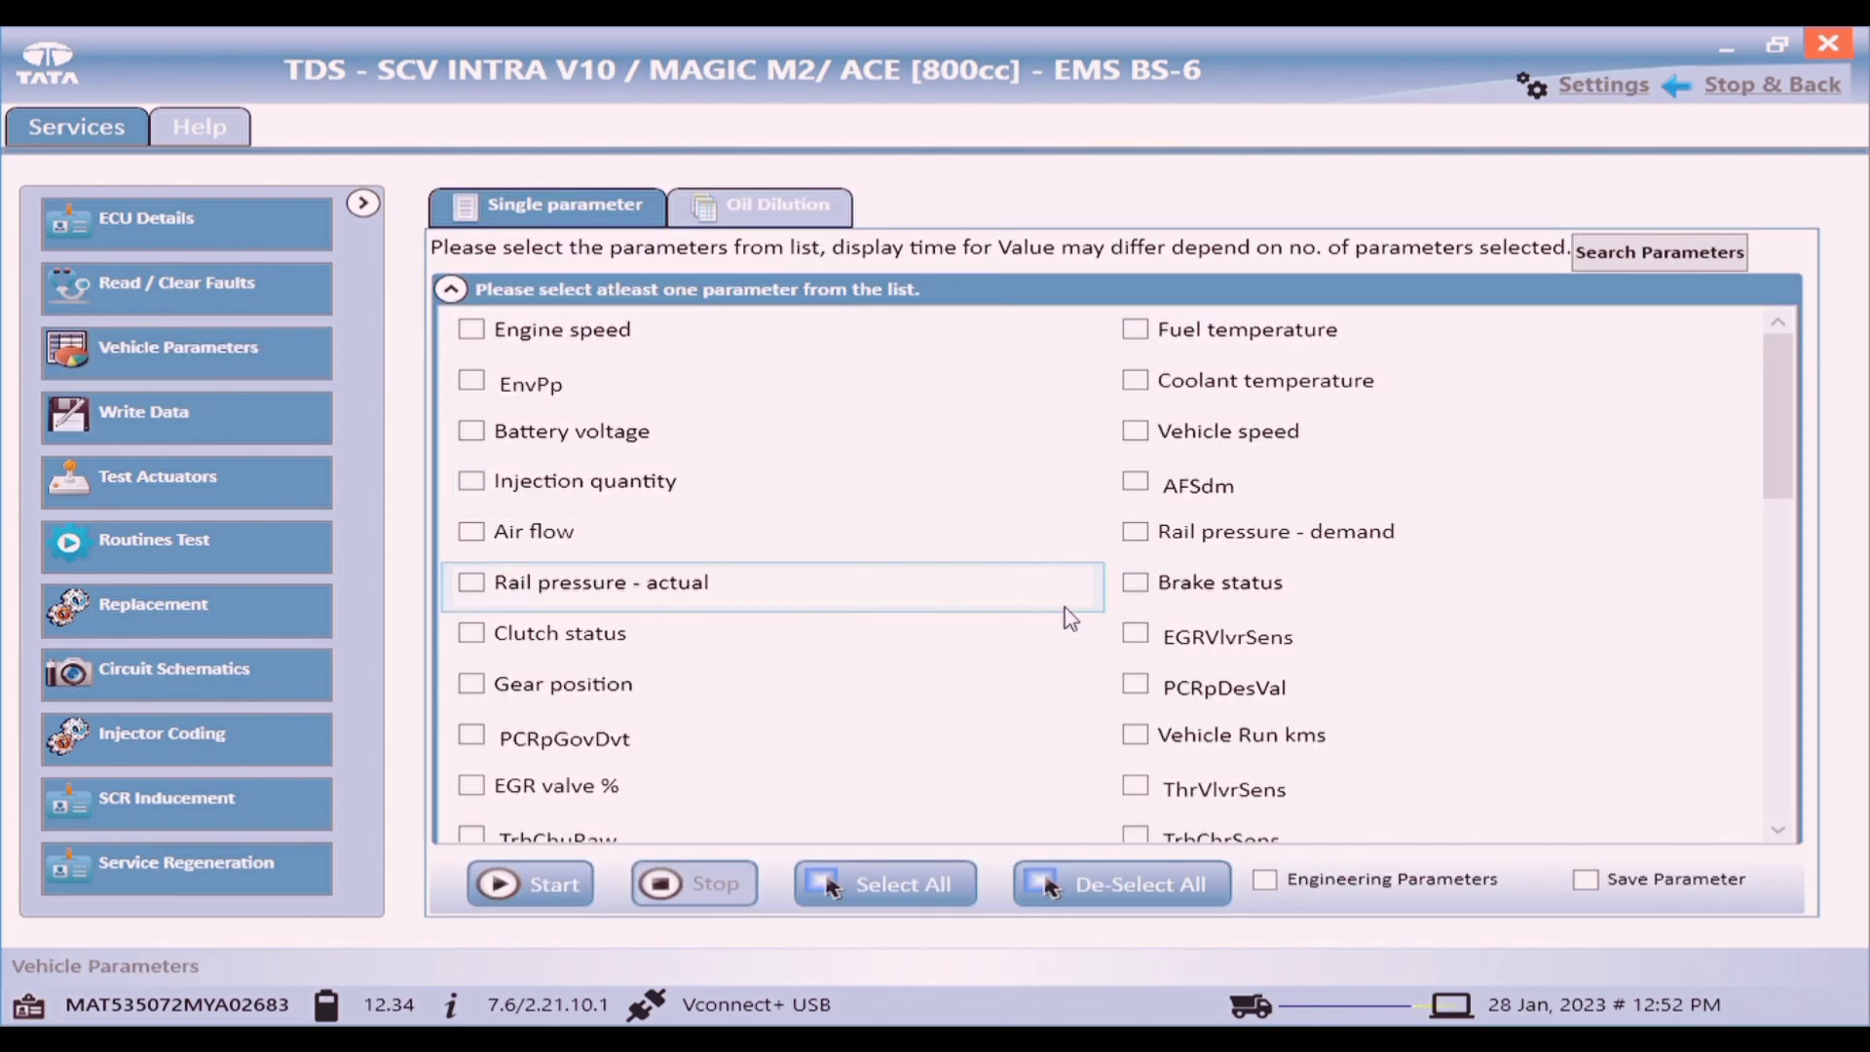
pyautogui.click(1779, 831)
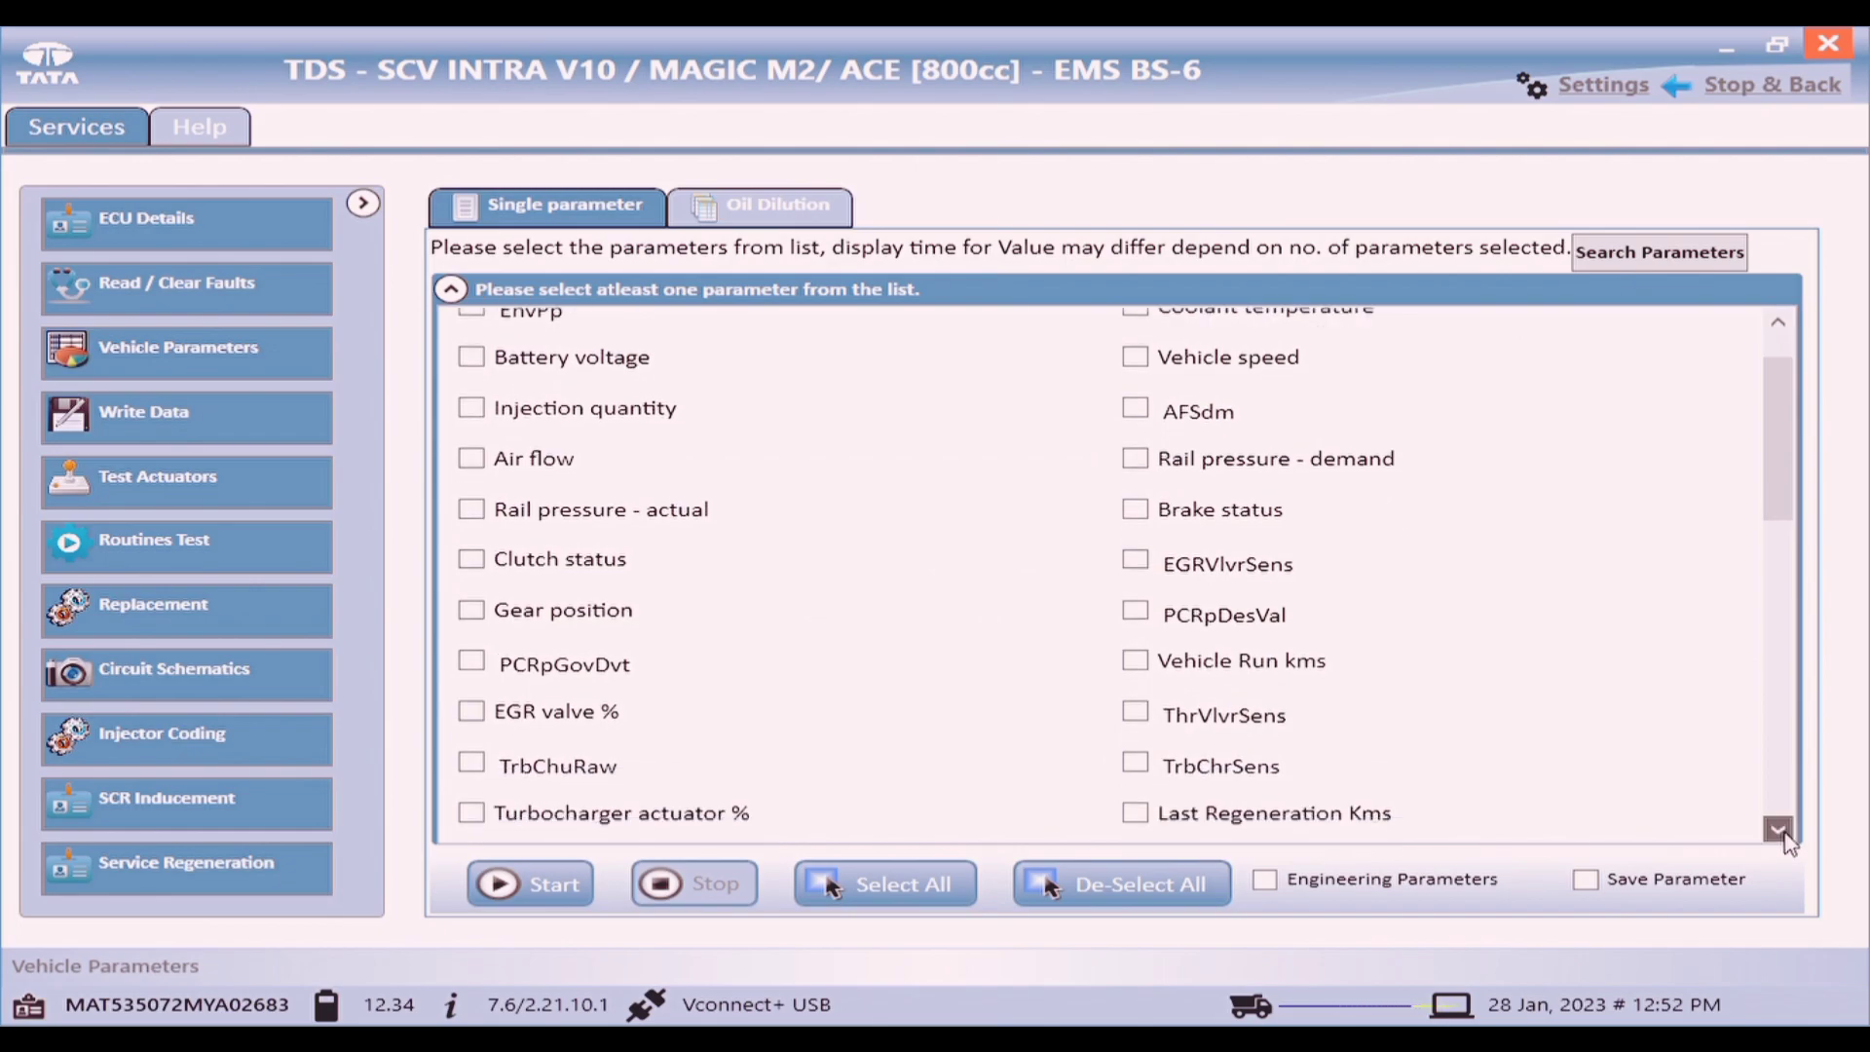
pyautogui.click(1778, 831)
pyautogui.click(1778, 831)
pyautogui.click(1779, 830)
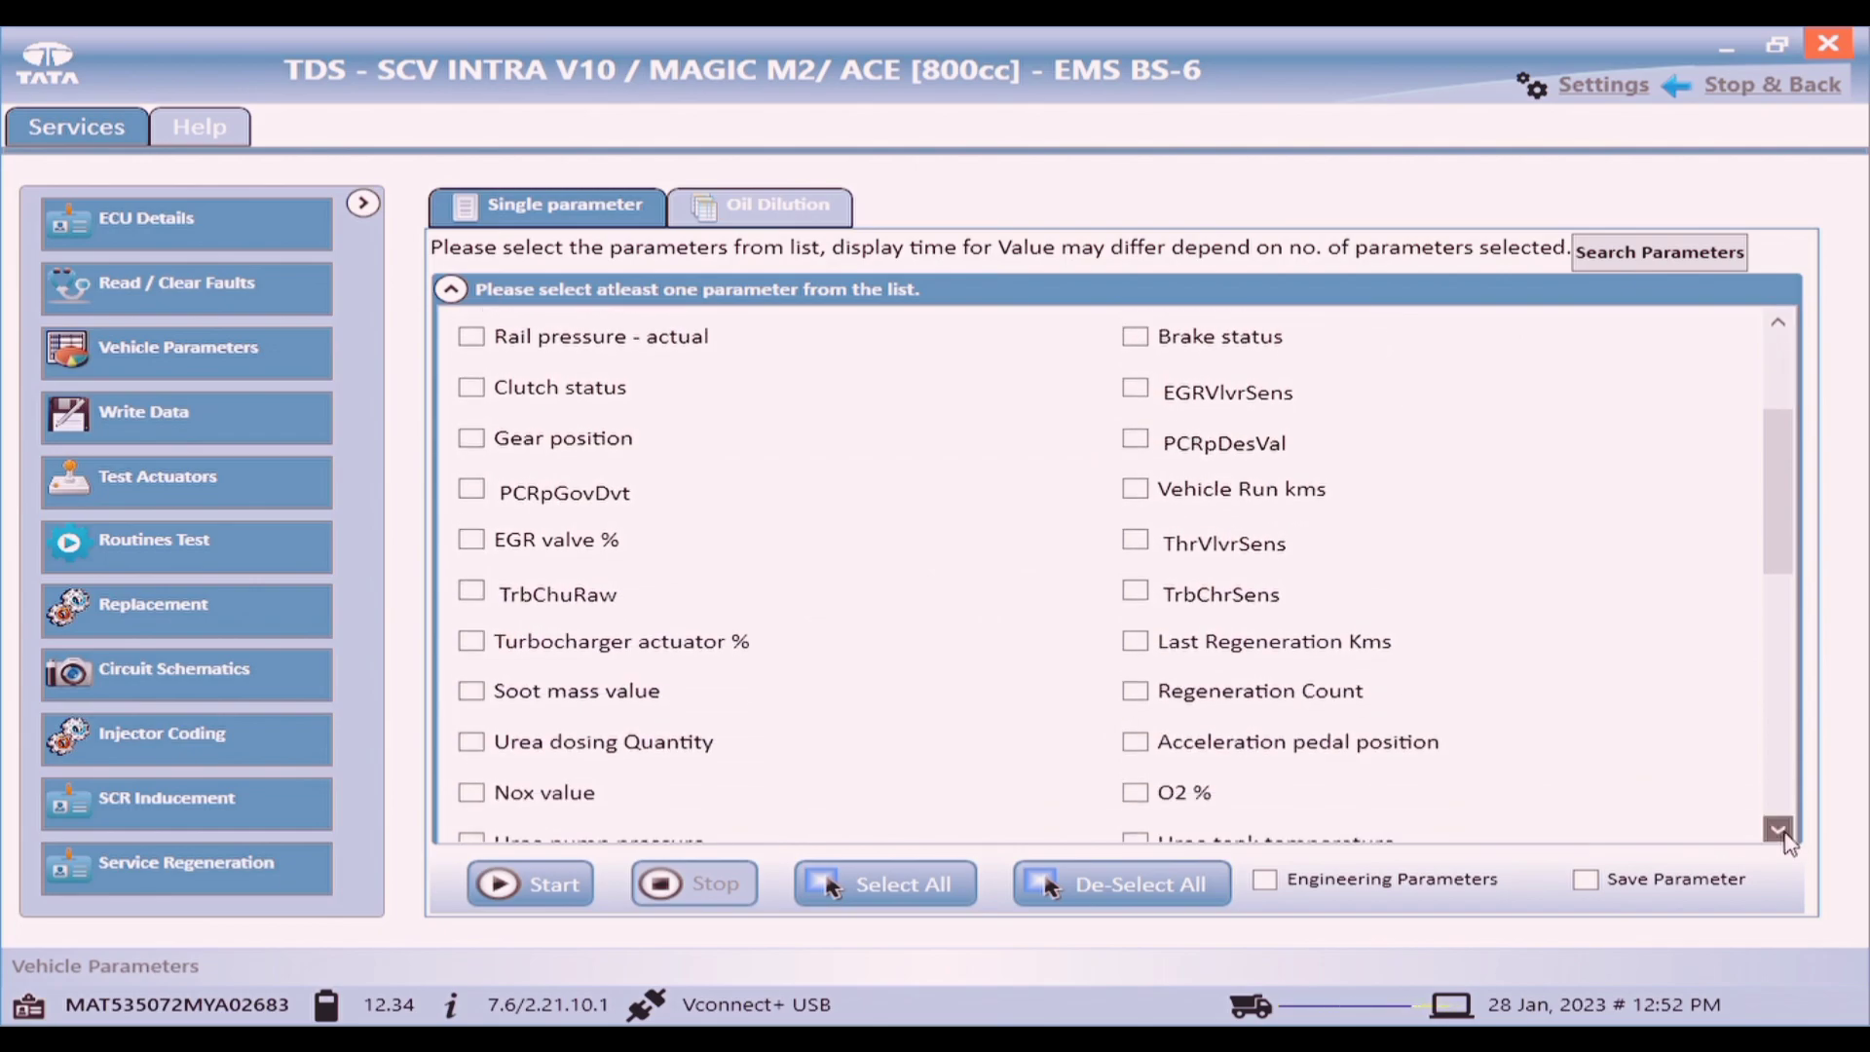
pyautogui.click(1779, 830)
pyautogui.click(1778, 831)
pyautogui.click(1778, 830)
pyautogui.click(1779, 831)
pyautogui.click(1778, 831)
pyautogui.click(1778, 831)
pyautogui.click(1778, 831)
pyautogui.click(1779, 831)
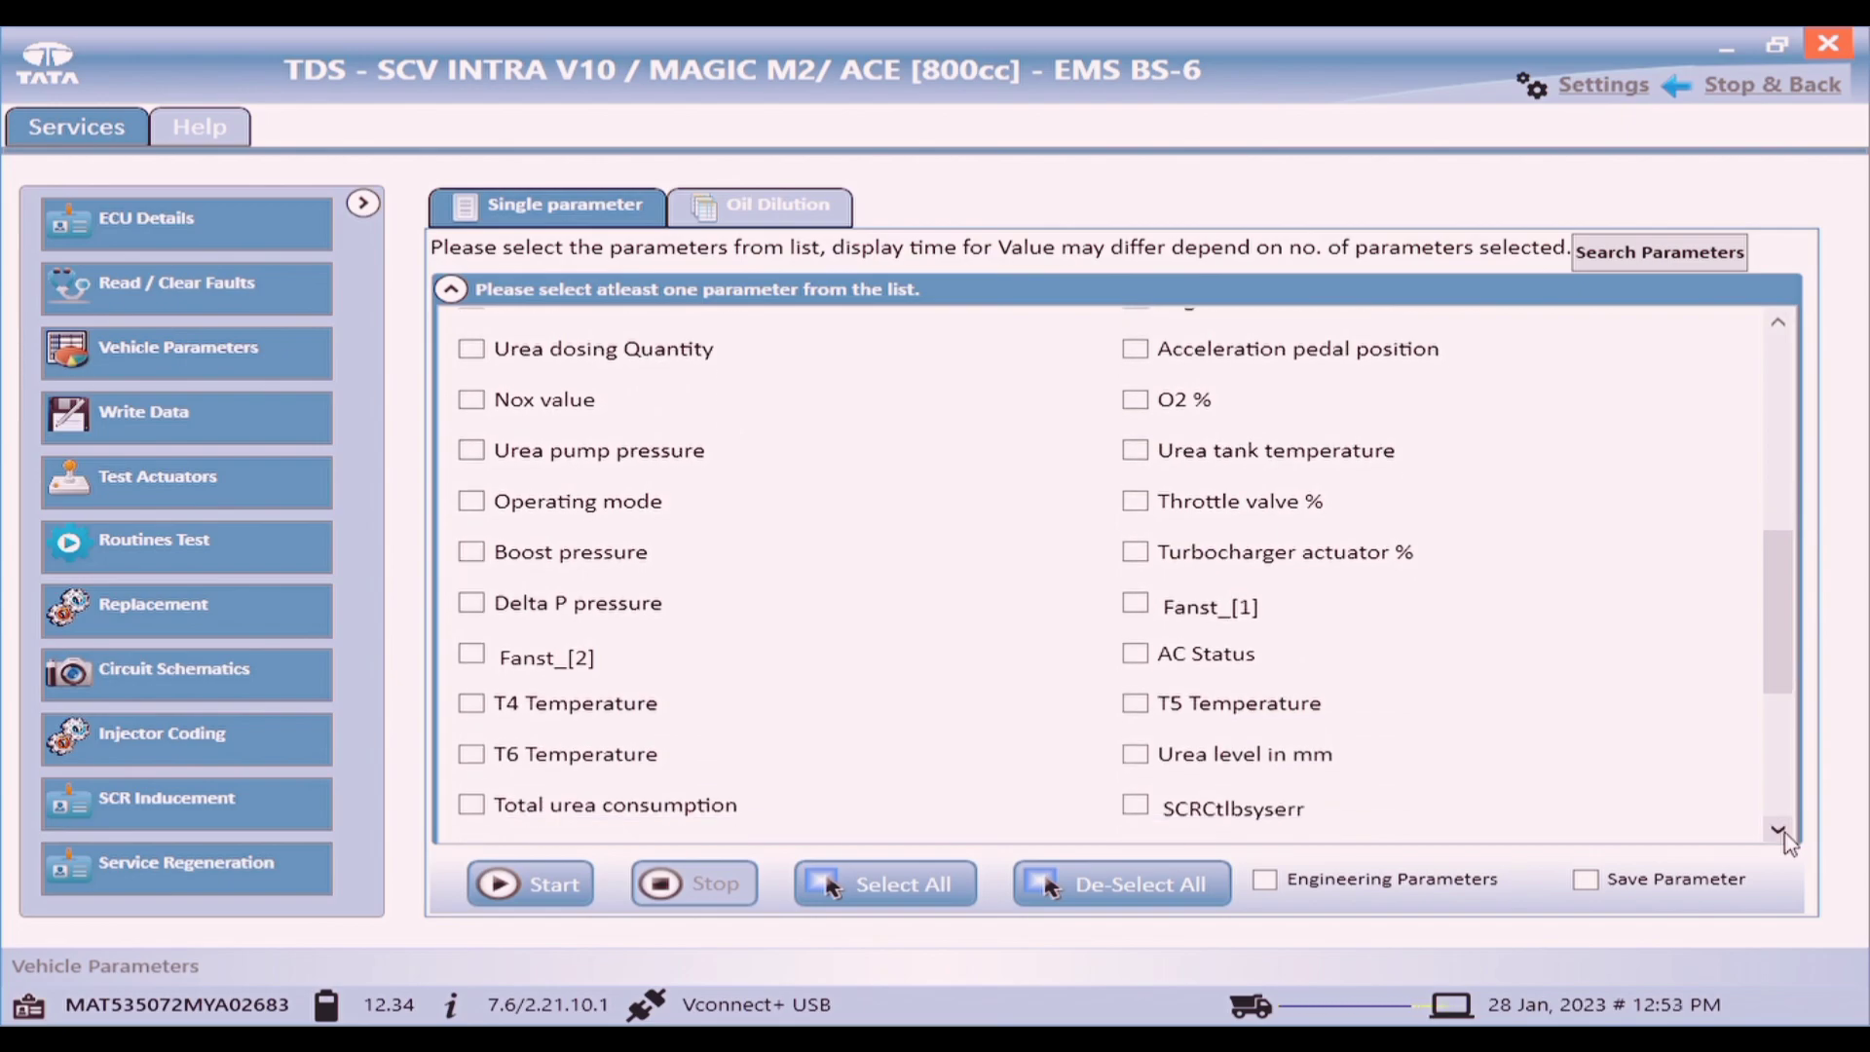
pyautogui.click(1779, 830)
pyautogui.click(1783, 832)
pyautogui.click(1782, 832)
pyautogui.click(1782, 831)
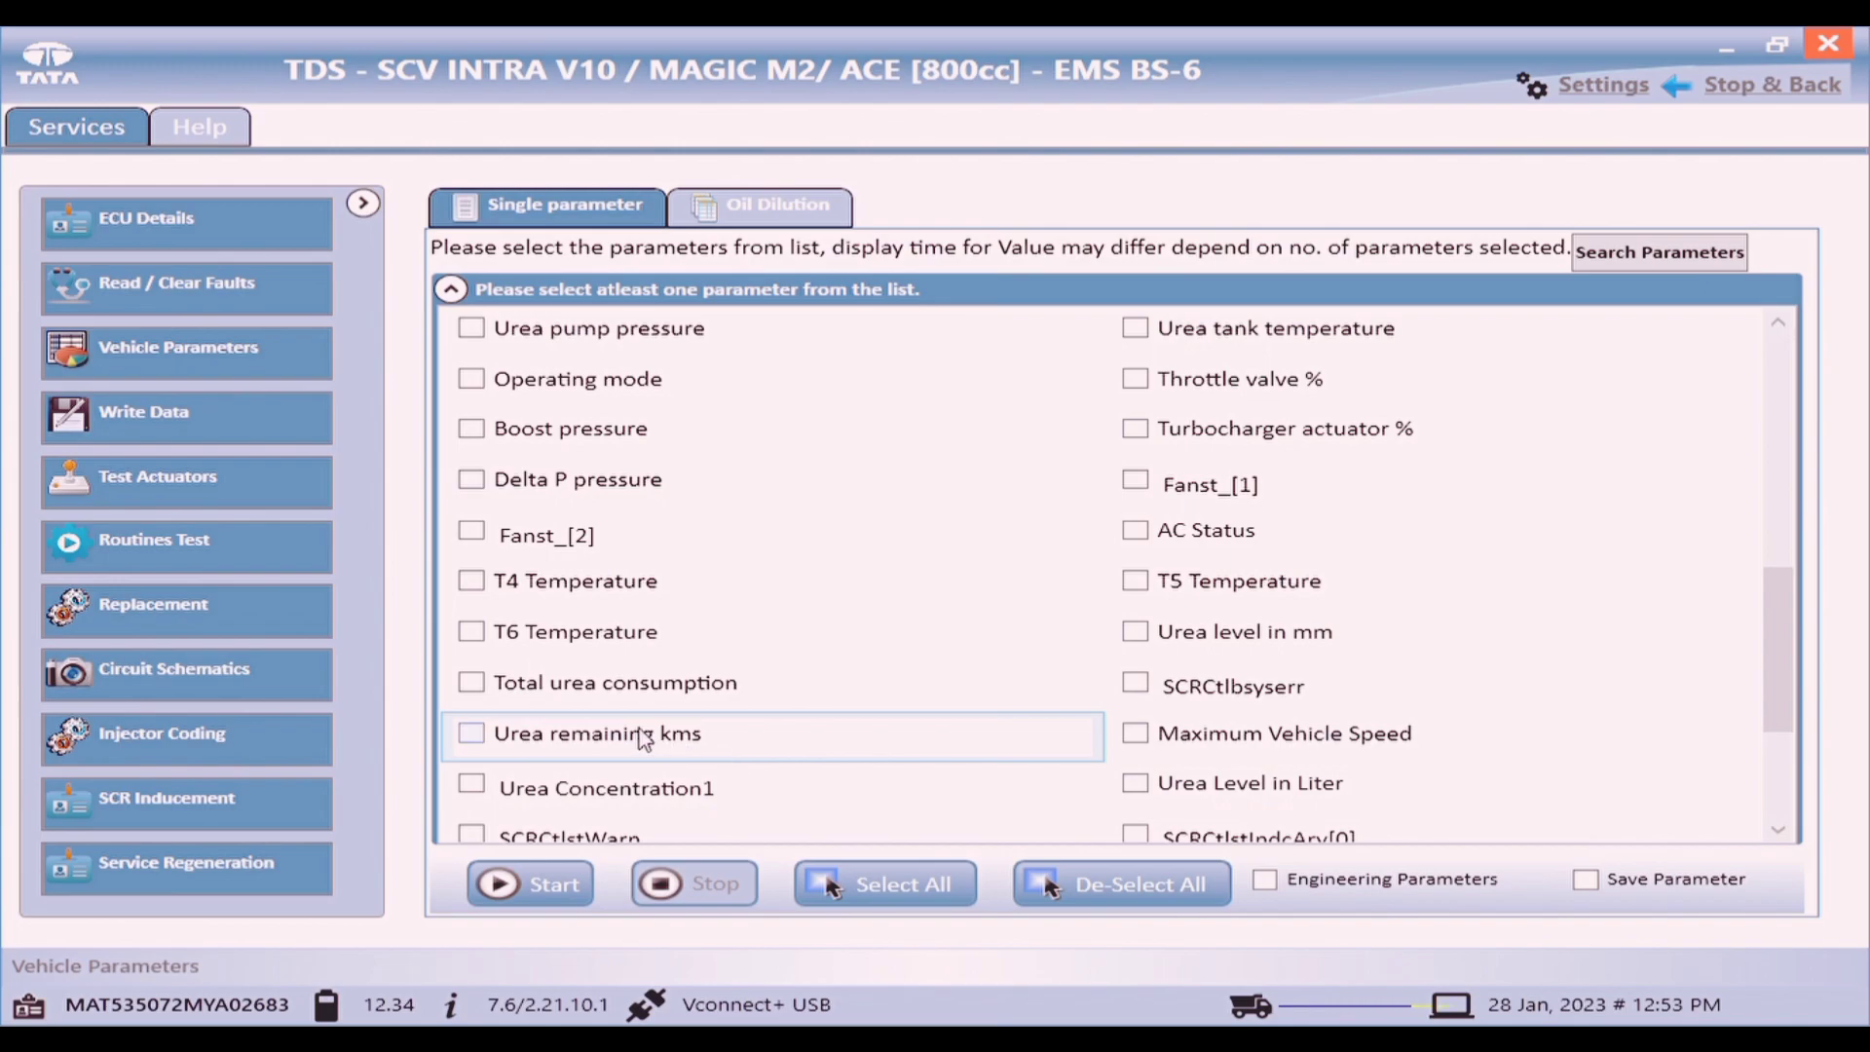
pyautogui.click(644, 737)
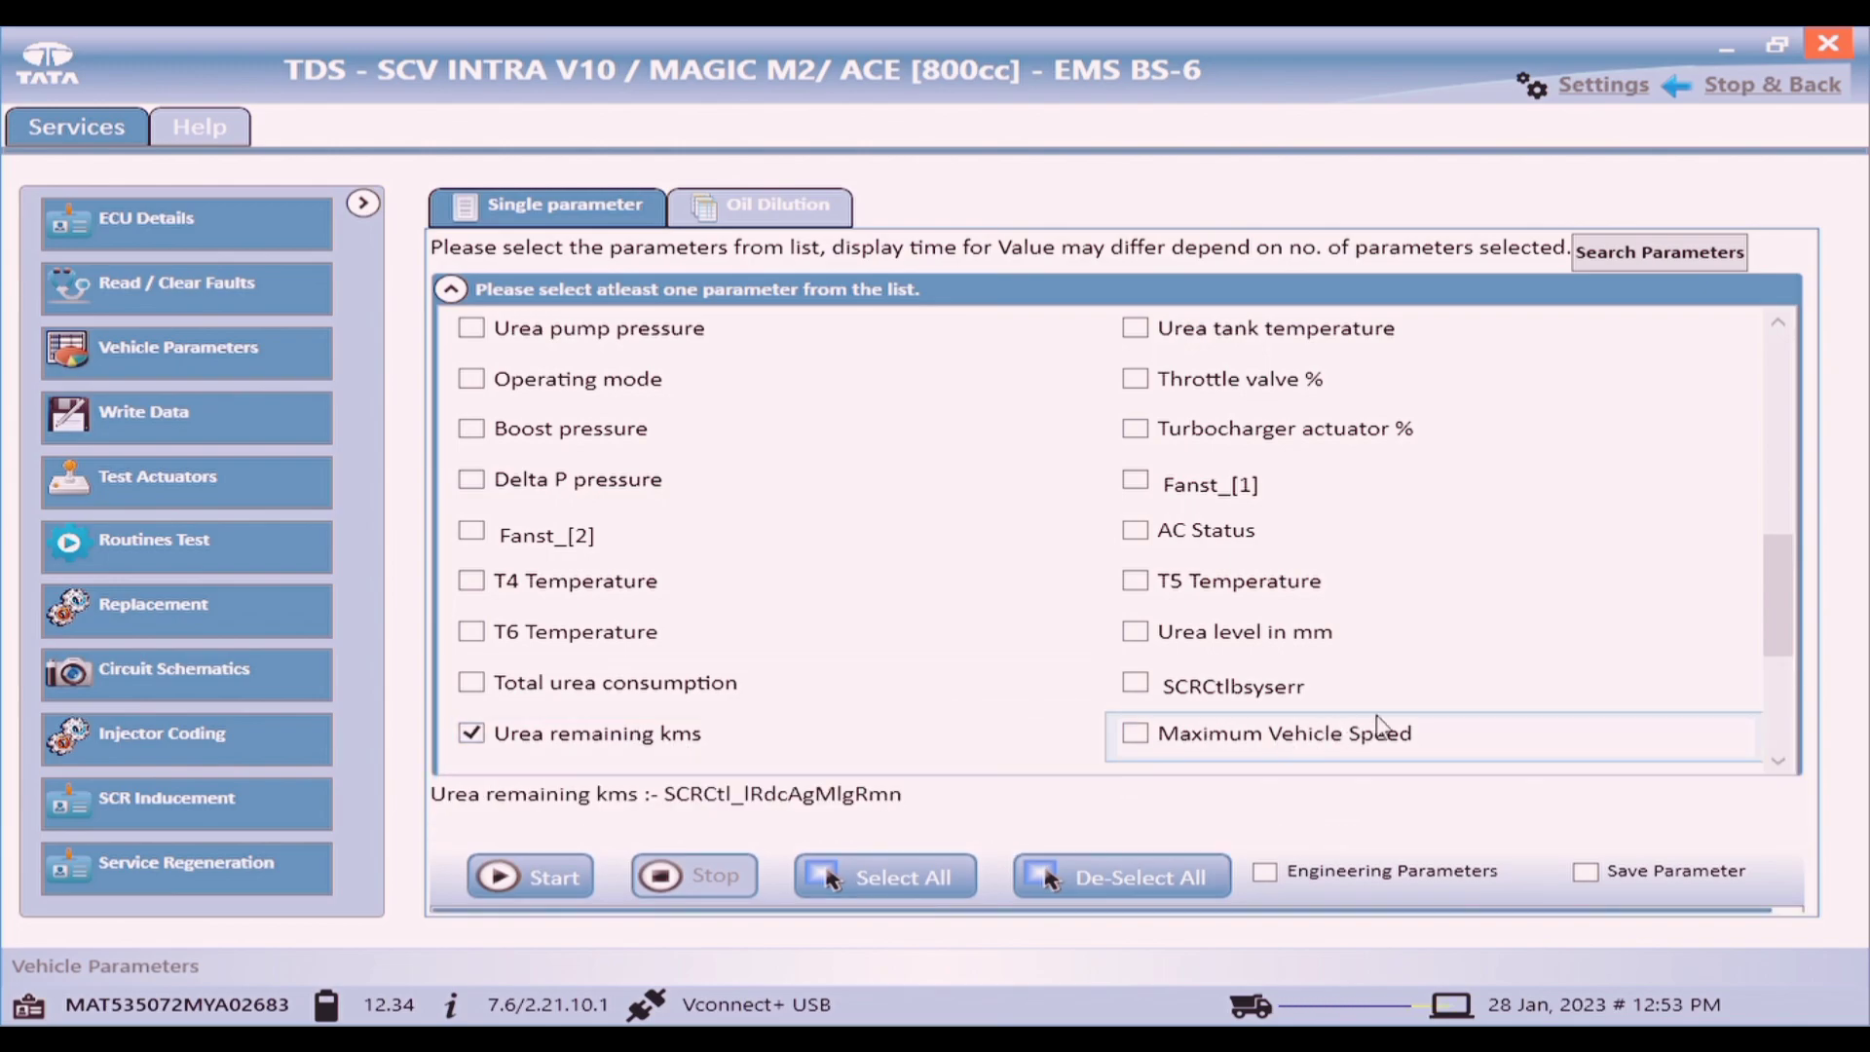
# Add SCRCtlbsyserr, Urea level in mm, Urea Level in Liter and Urea Concentration1 to the selected parameters.
pyautogui.click(1288, 692)
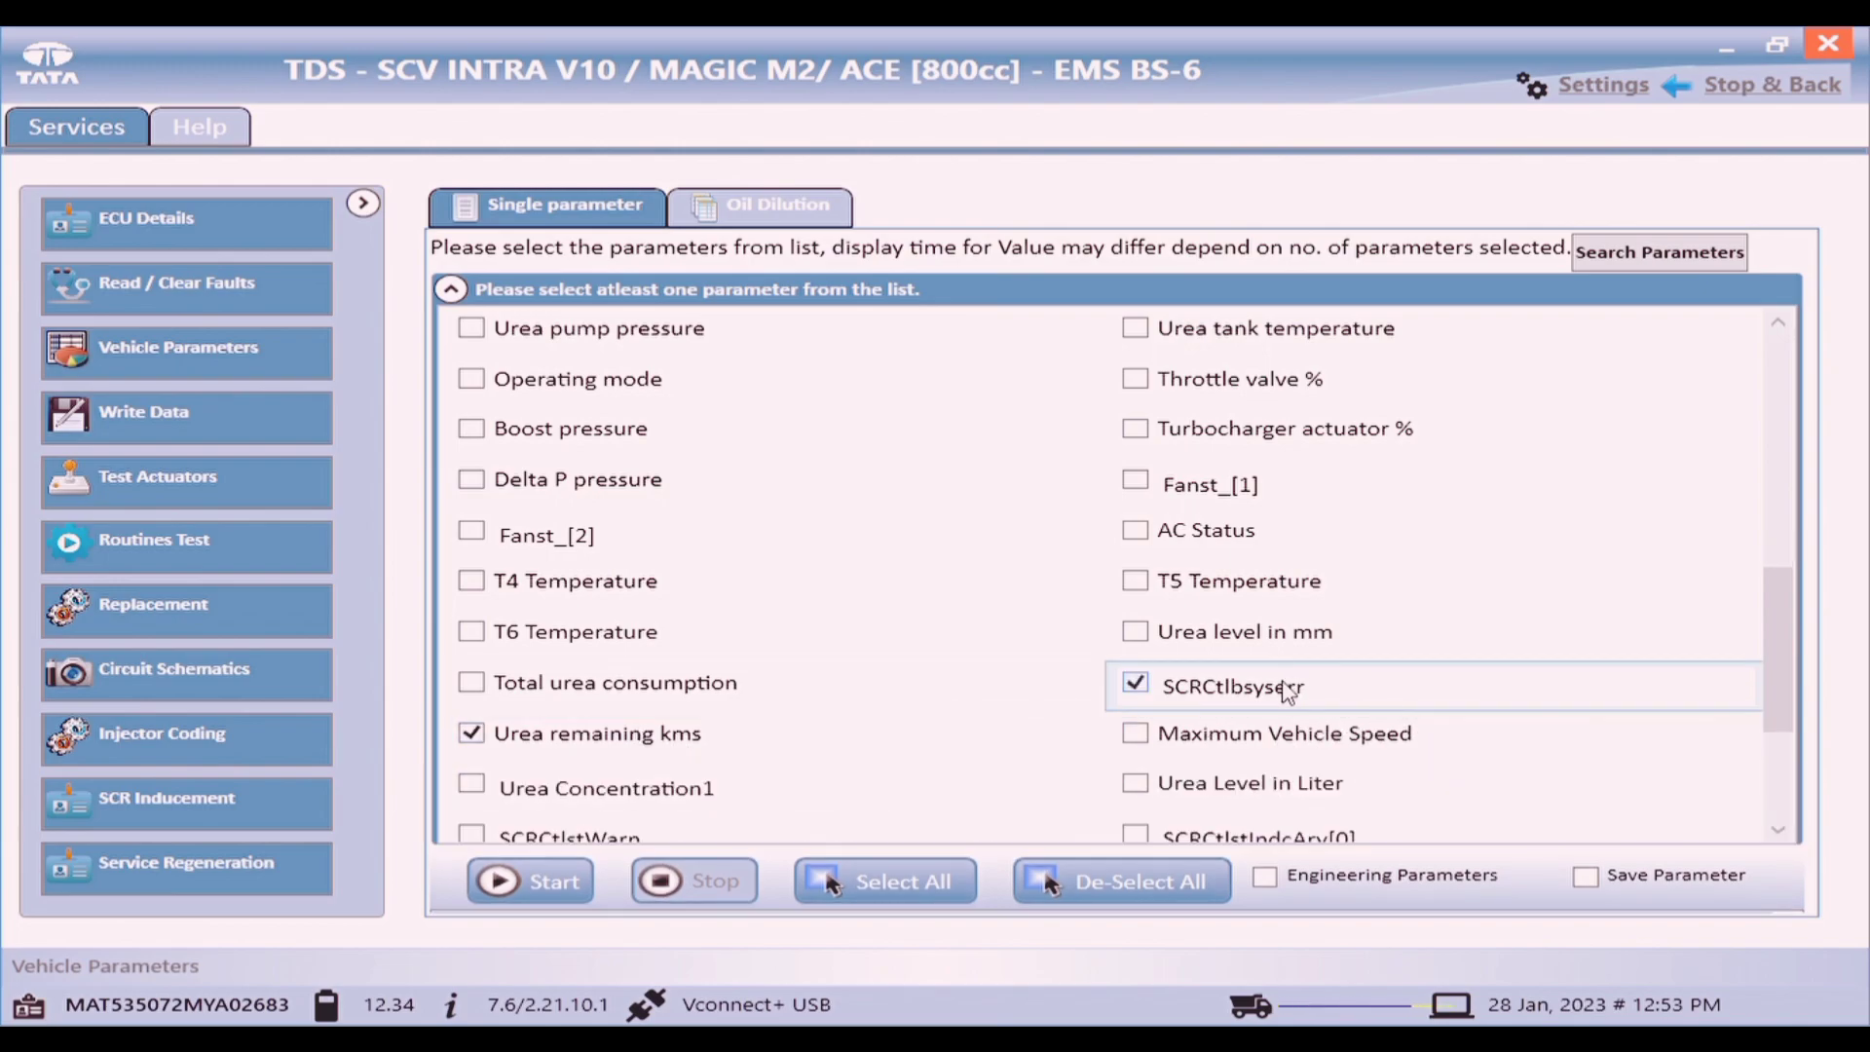
pyautogui.click(1276, 641)
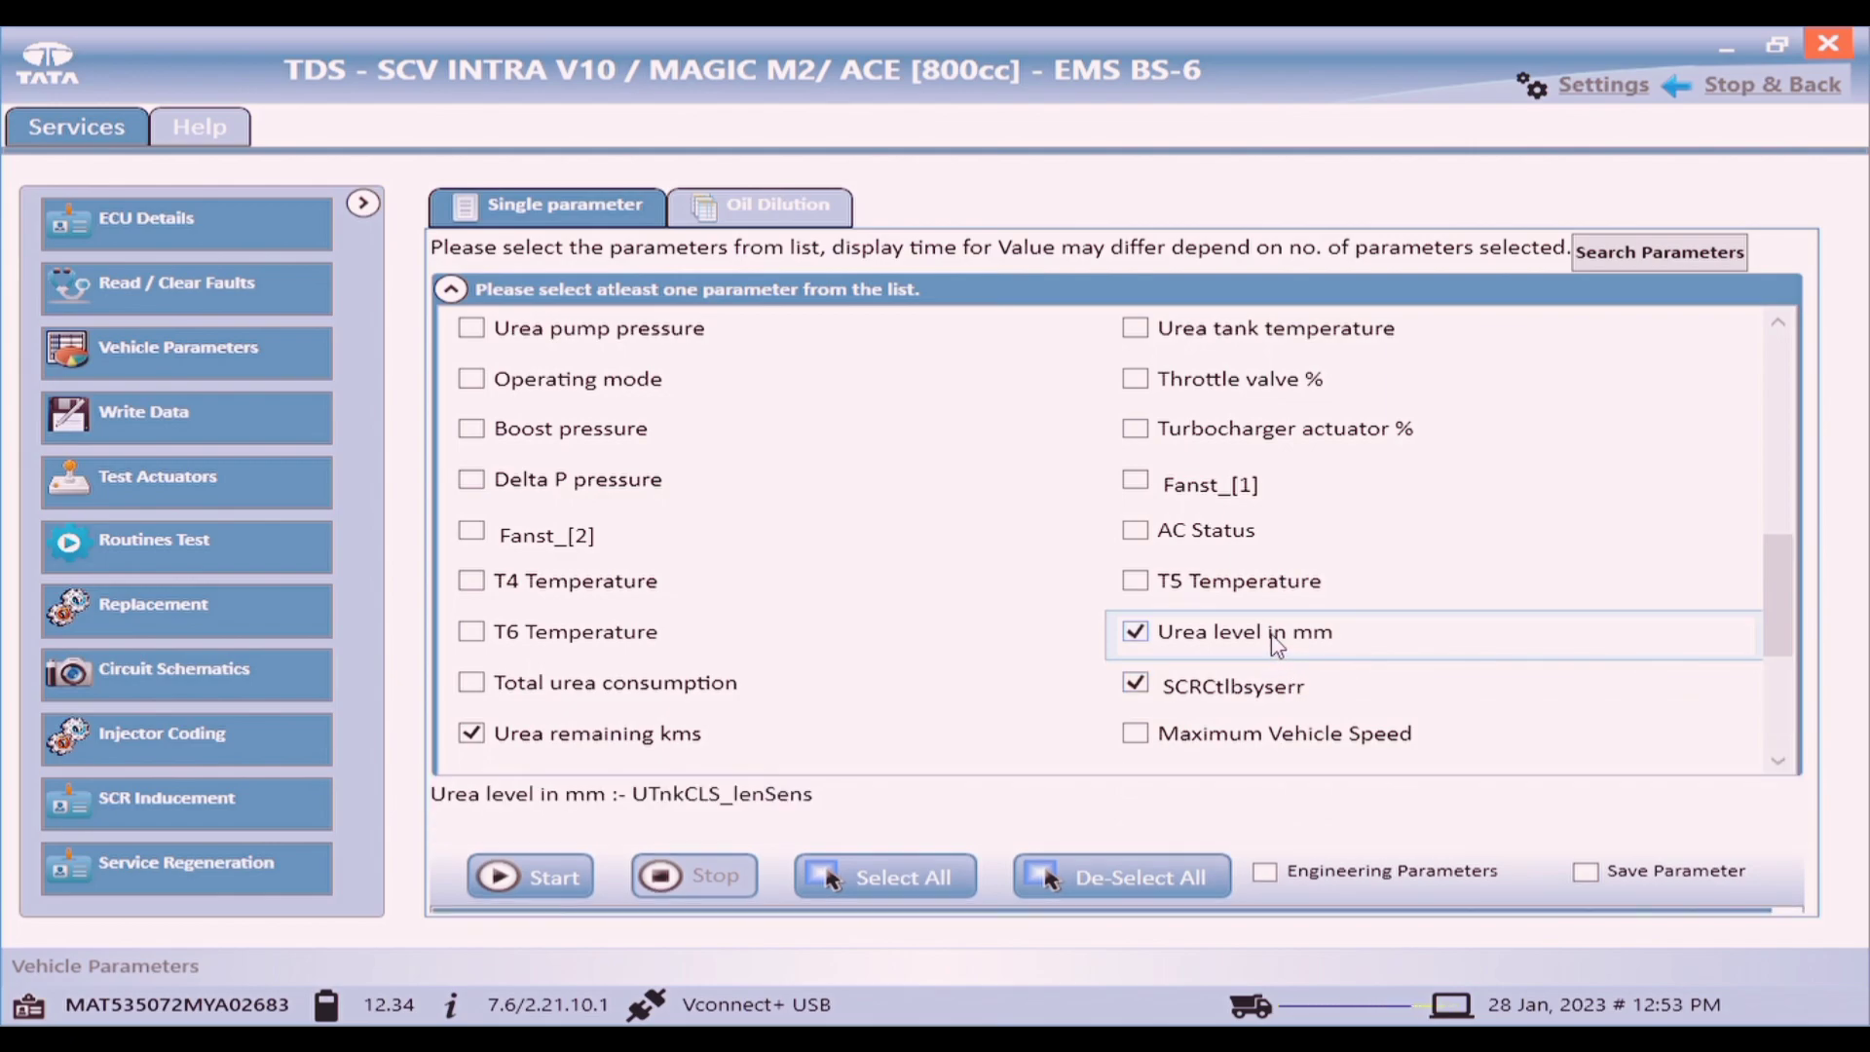
pyautogui.click(1778, 760)
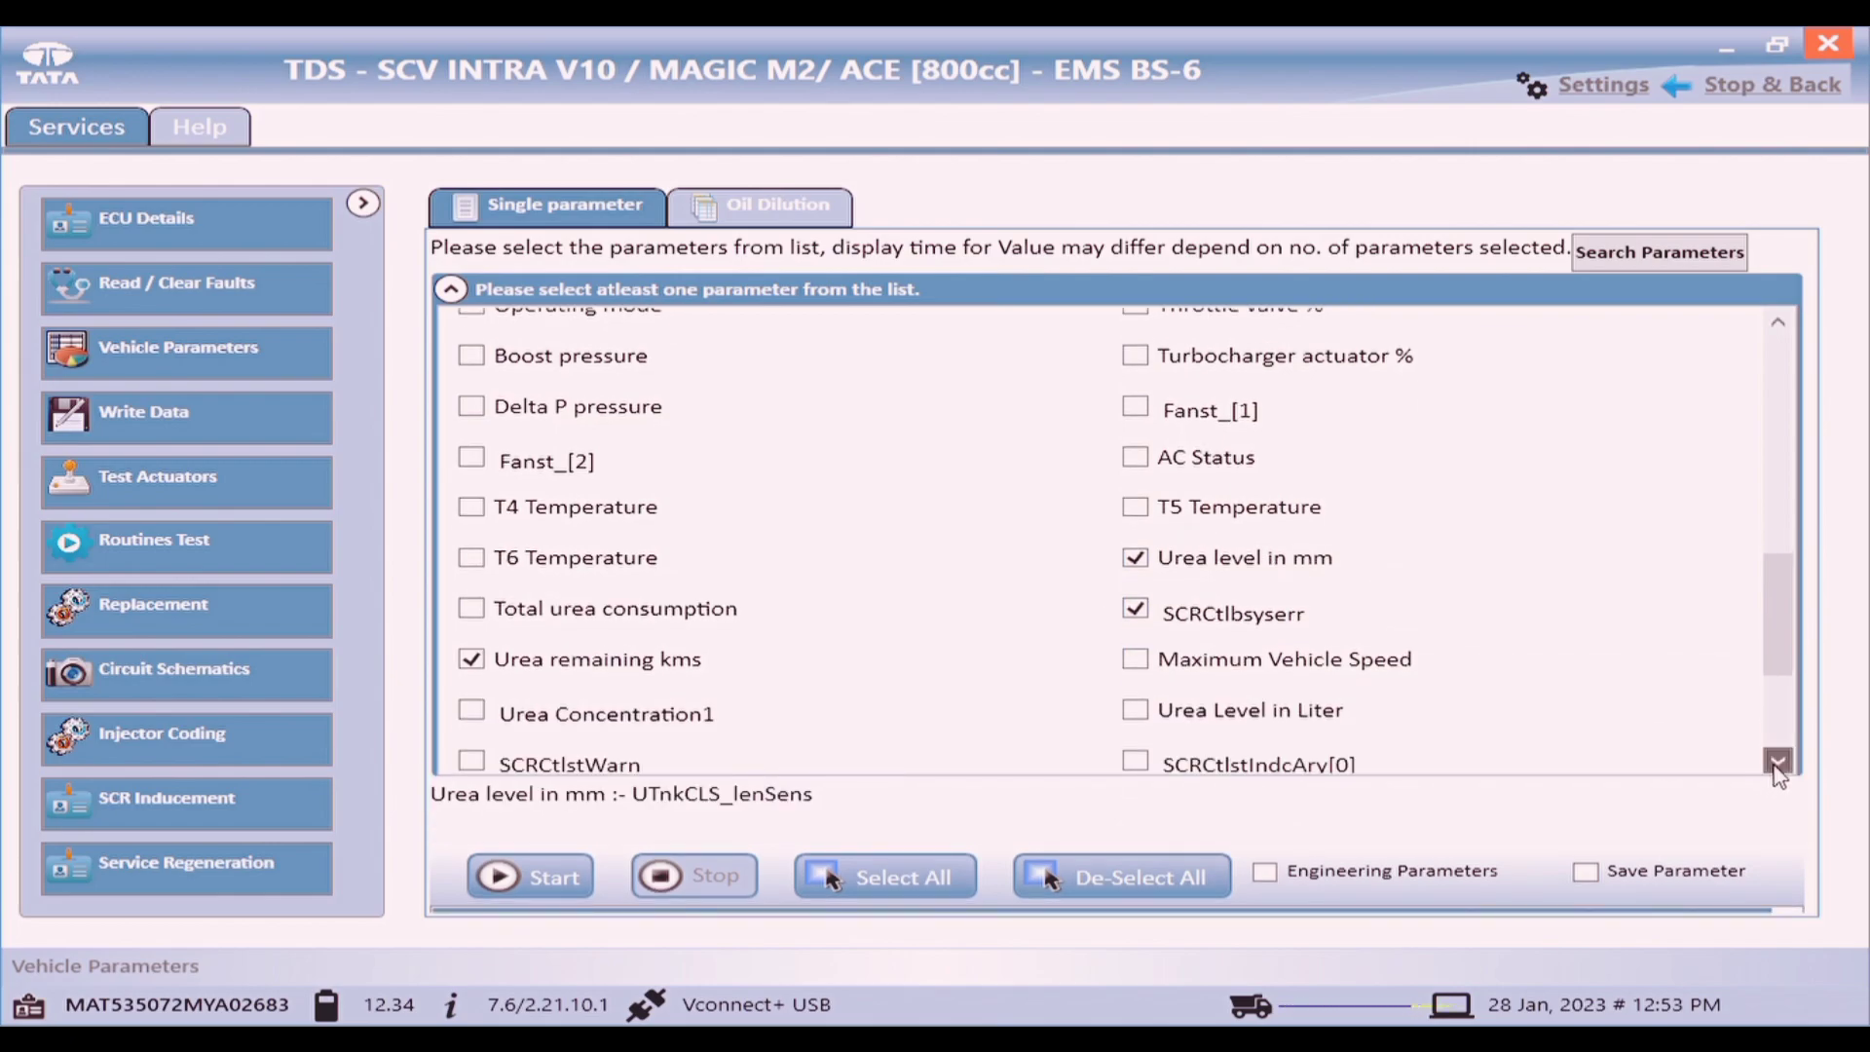
pyautogui.click(1323, 722)
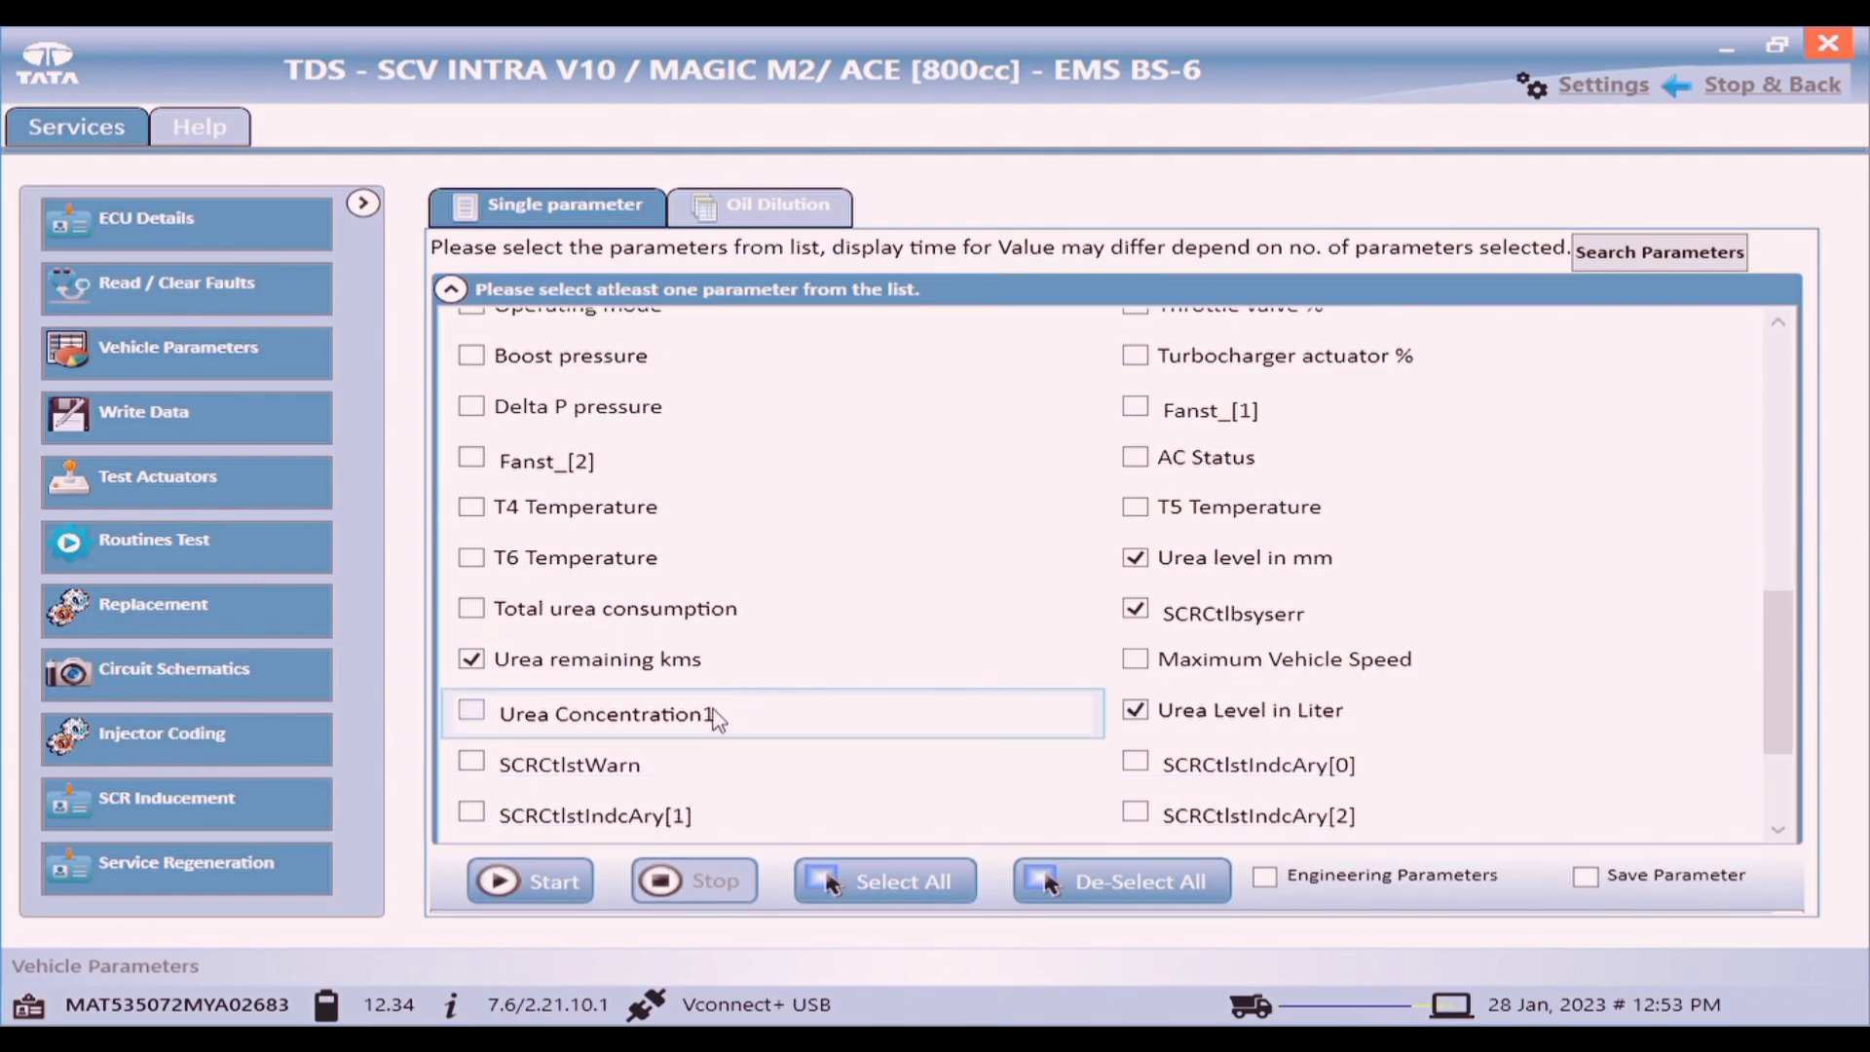
pyautogui.click(652, 723)
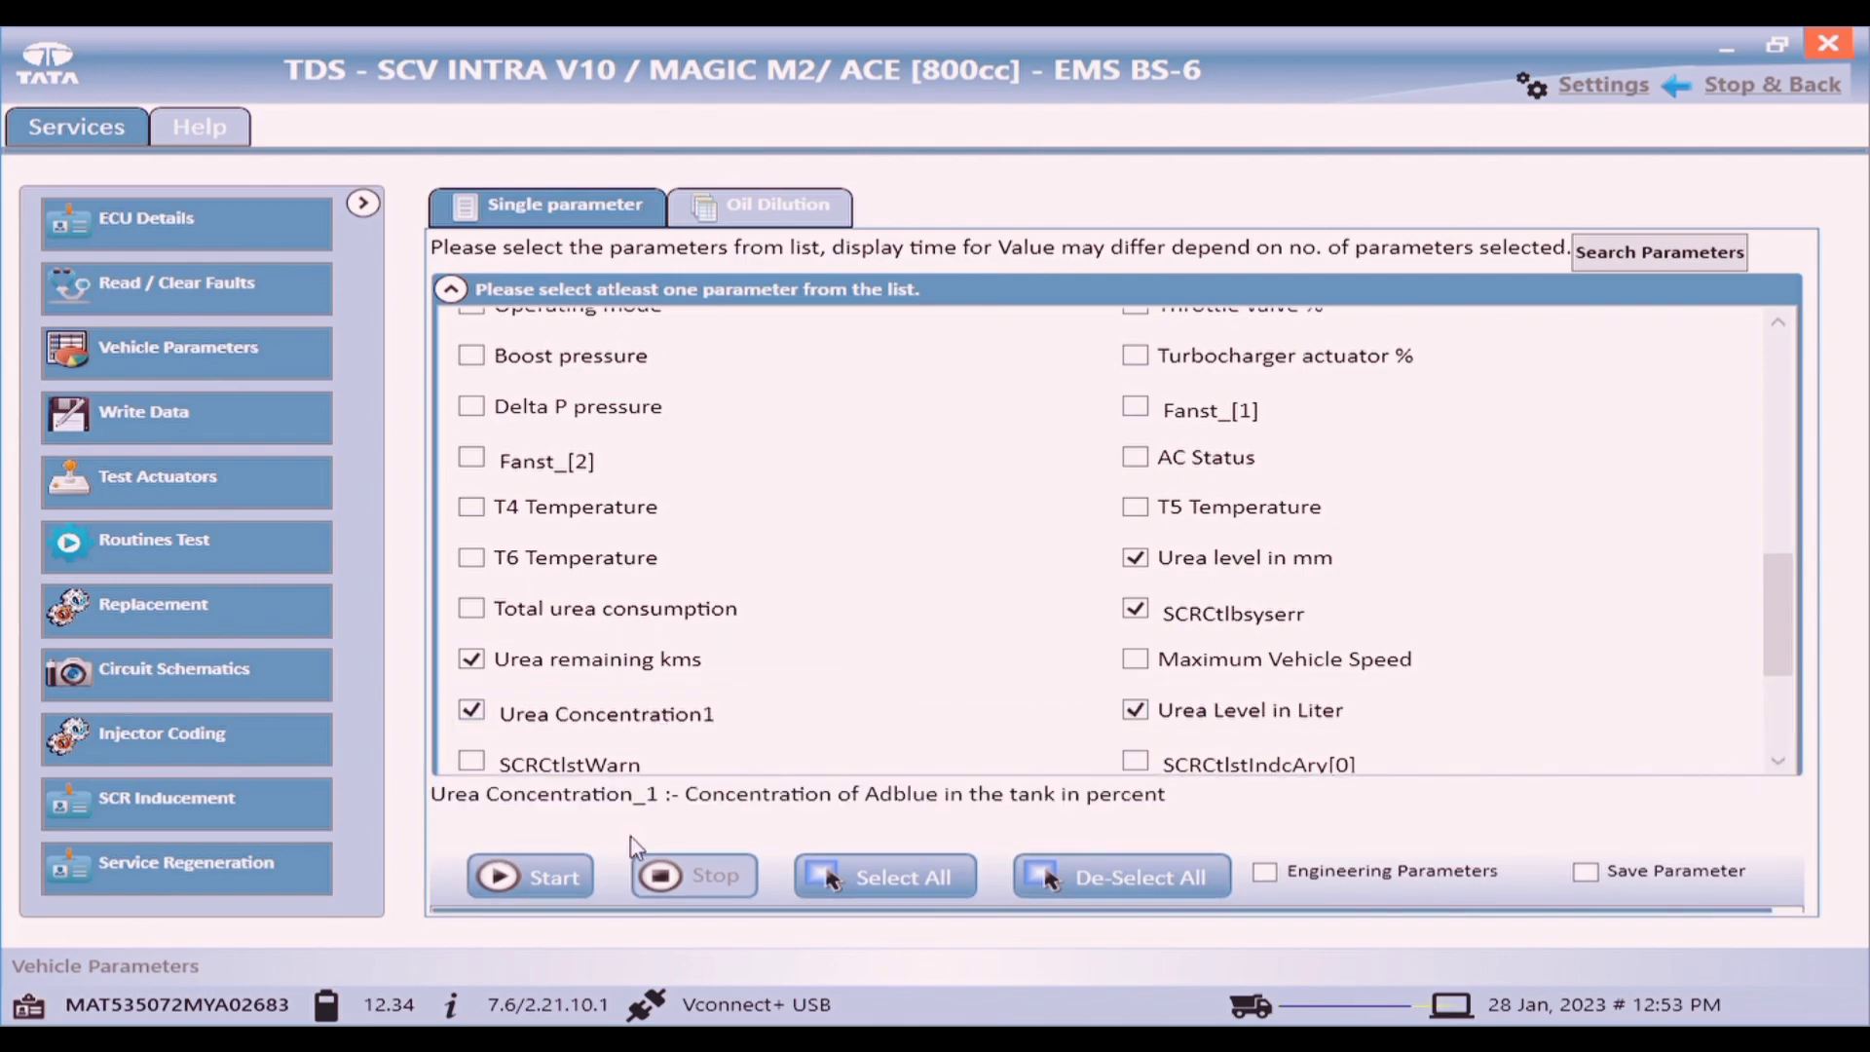
# Monitor the live values of the five selected urea and SCR parameters, and stop the monitoring after reading them.
pyautogui.click(553, 881)
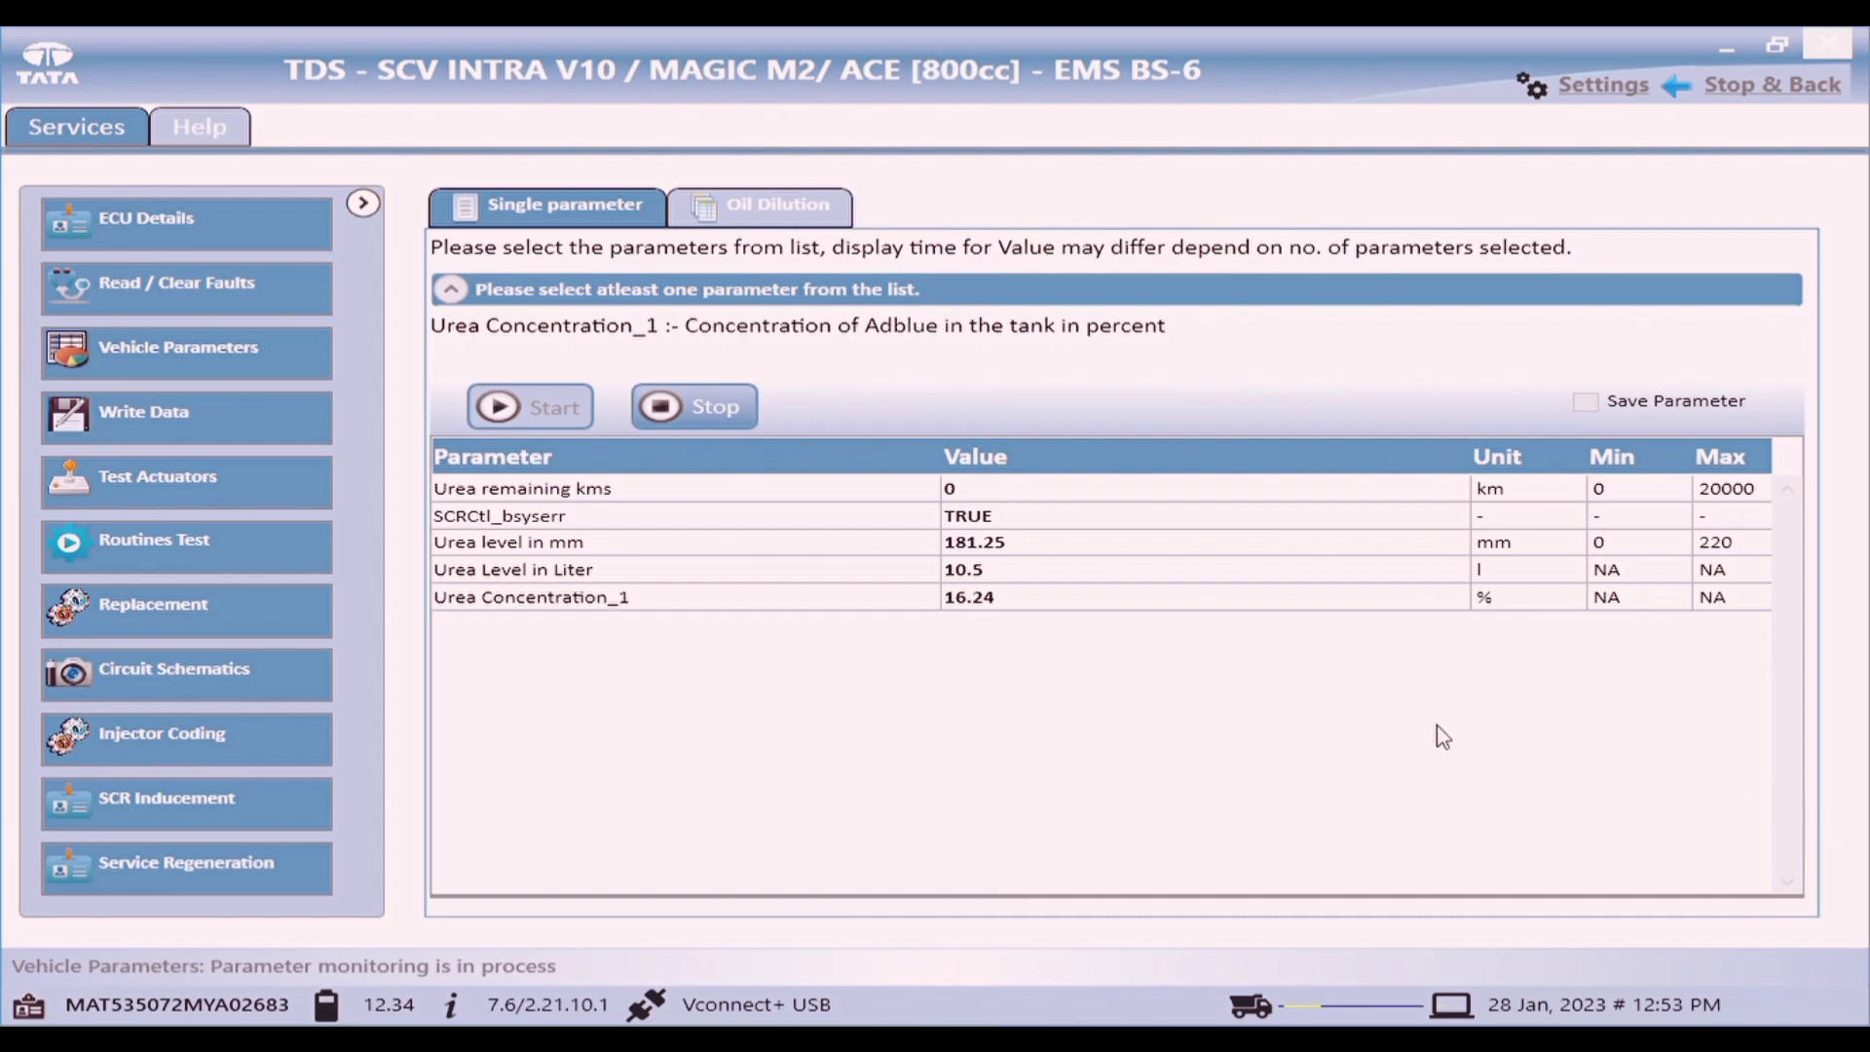
pyautogui.click(694, 407)
pyautogui.click(693, 409)
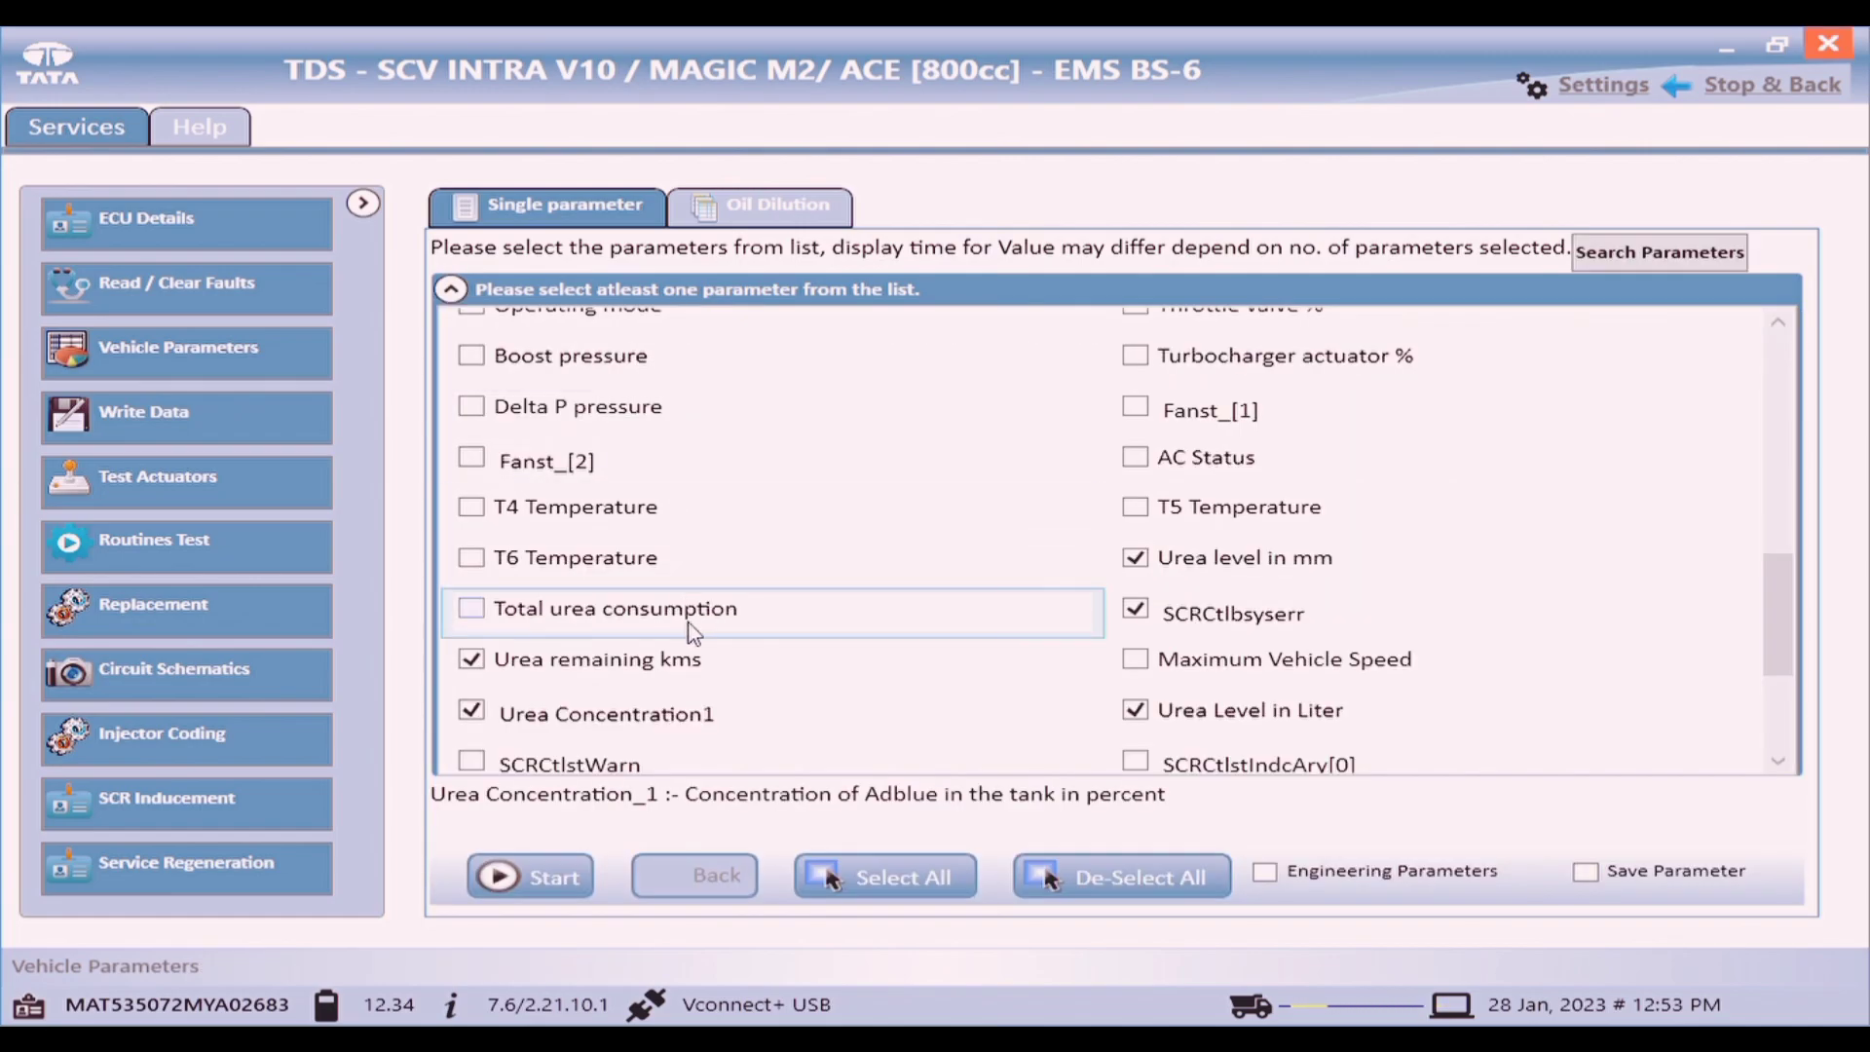
# Run the SCR Inducement reset on the engine ECU.
pyautogui.click(196, 809)
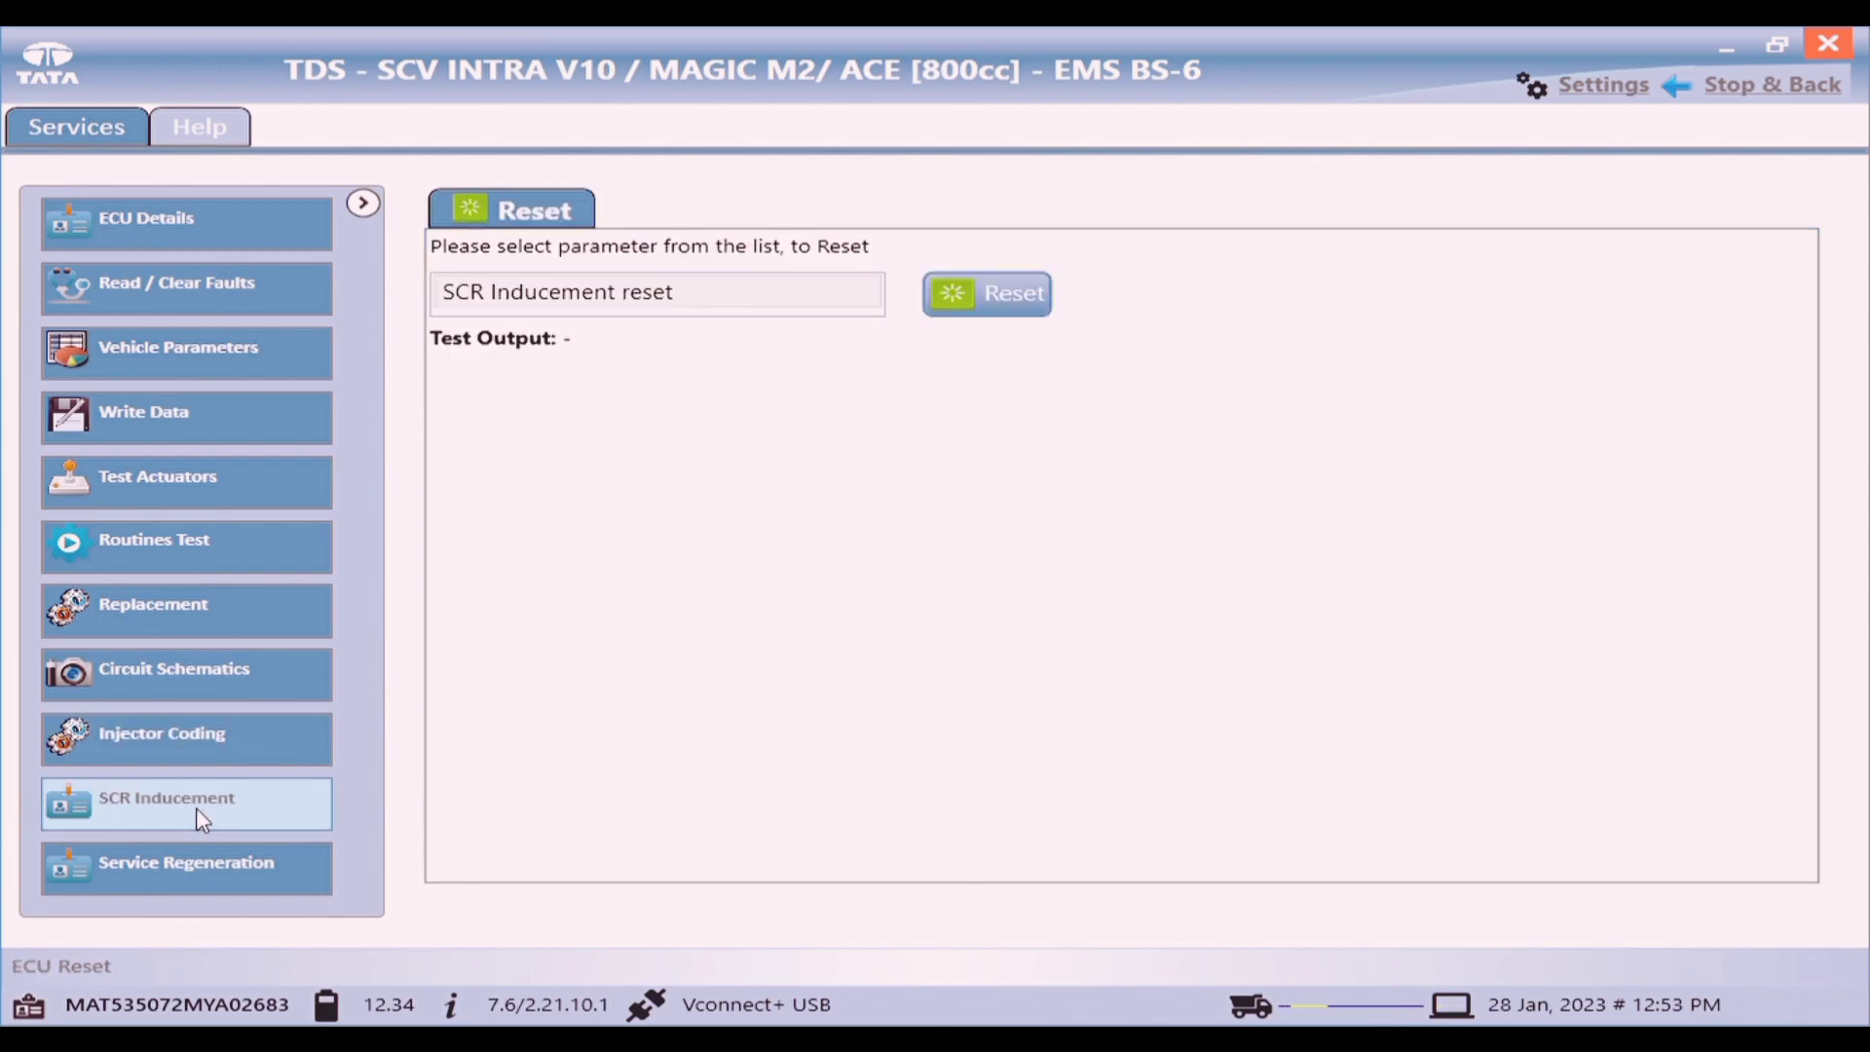
pyautogui.click(616, 304)
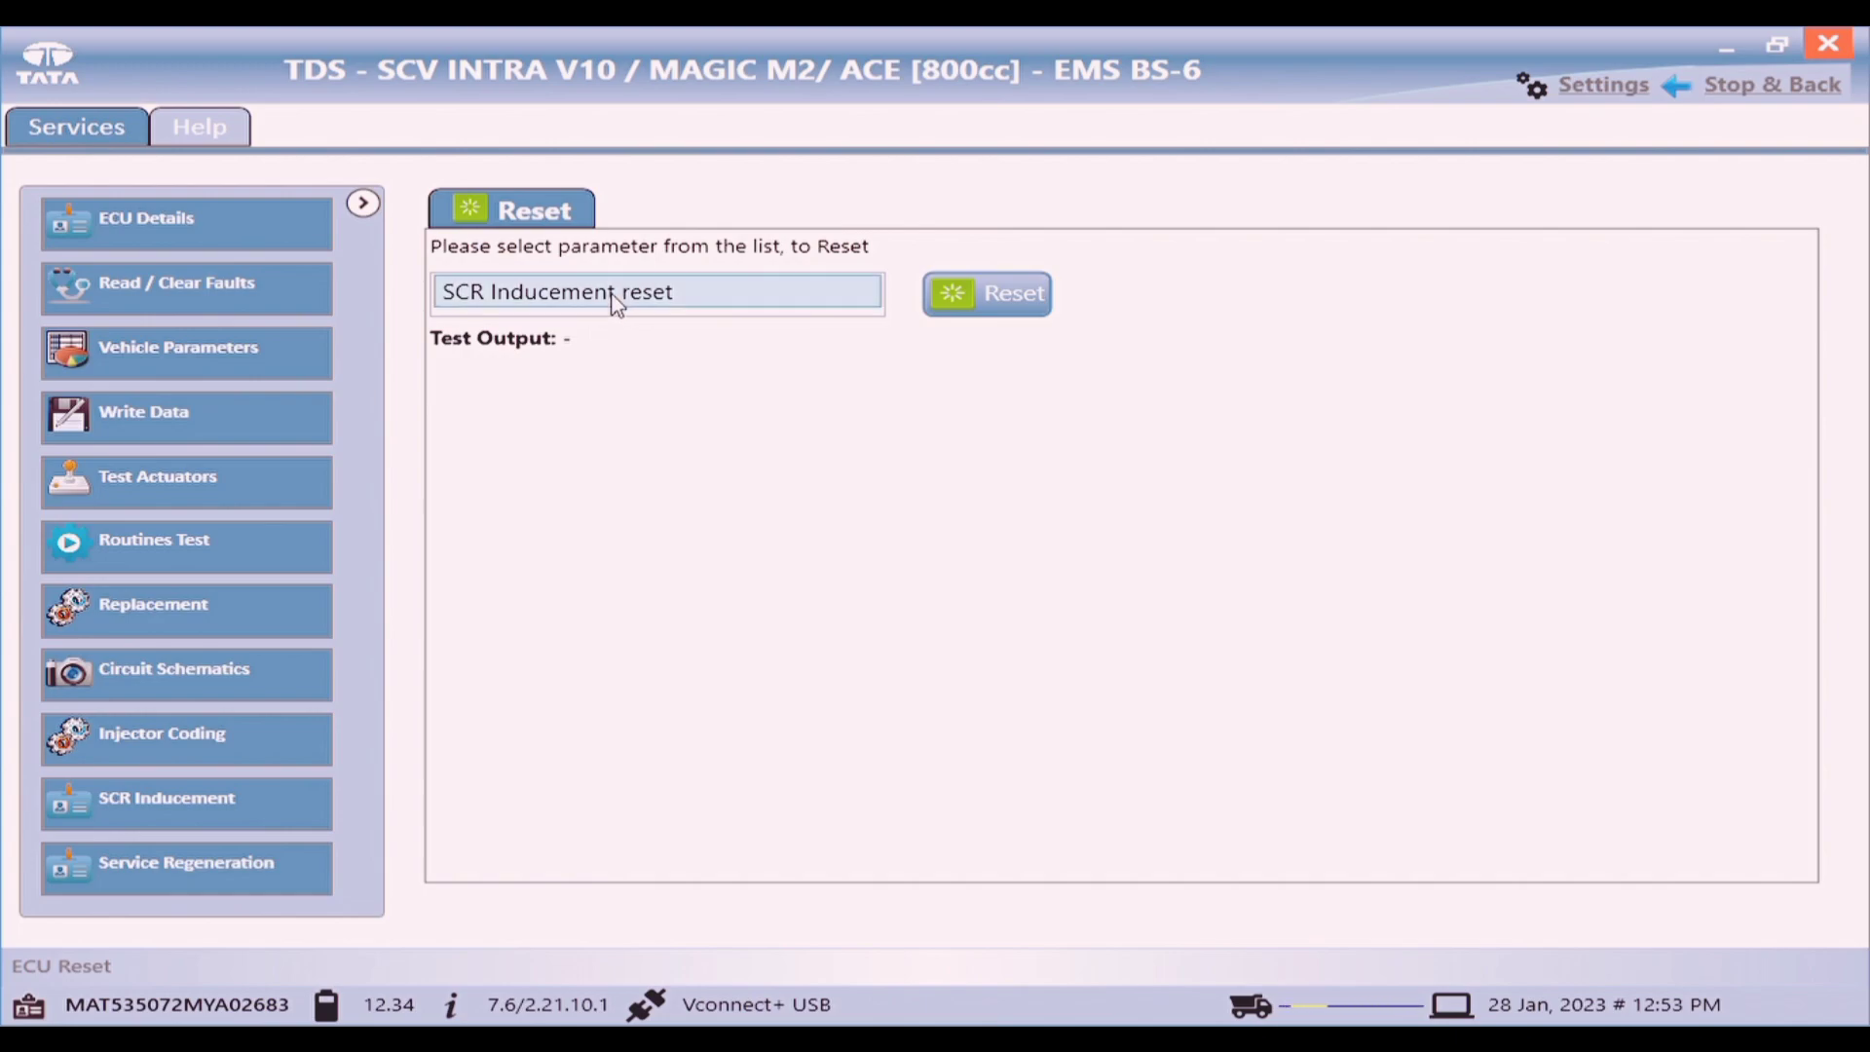
pyautogui.click(964, 301)
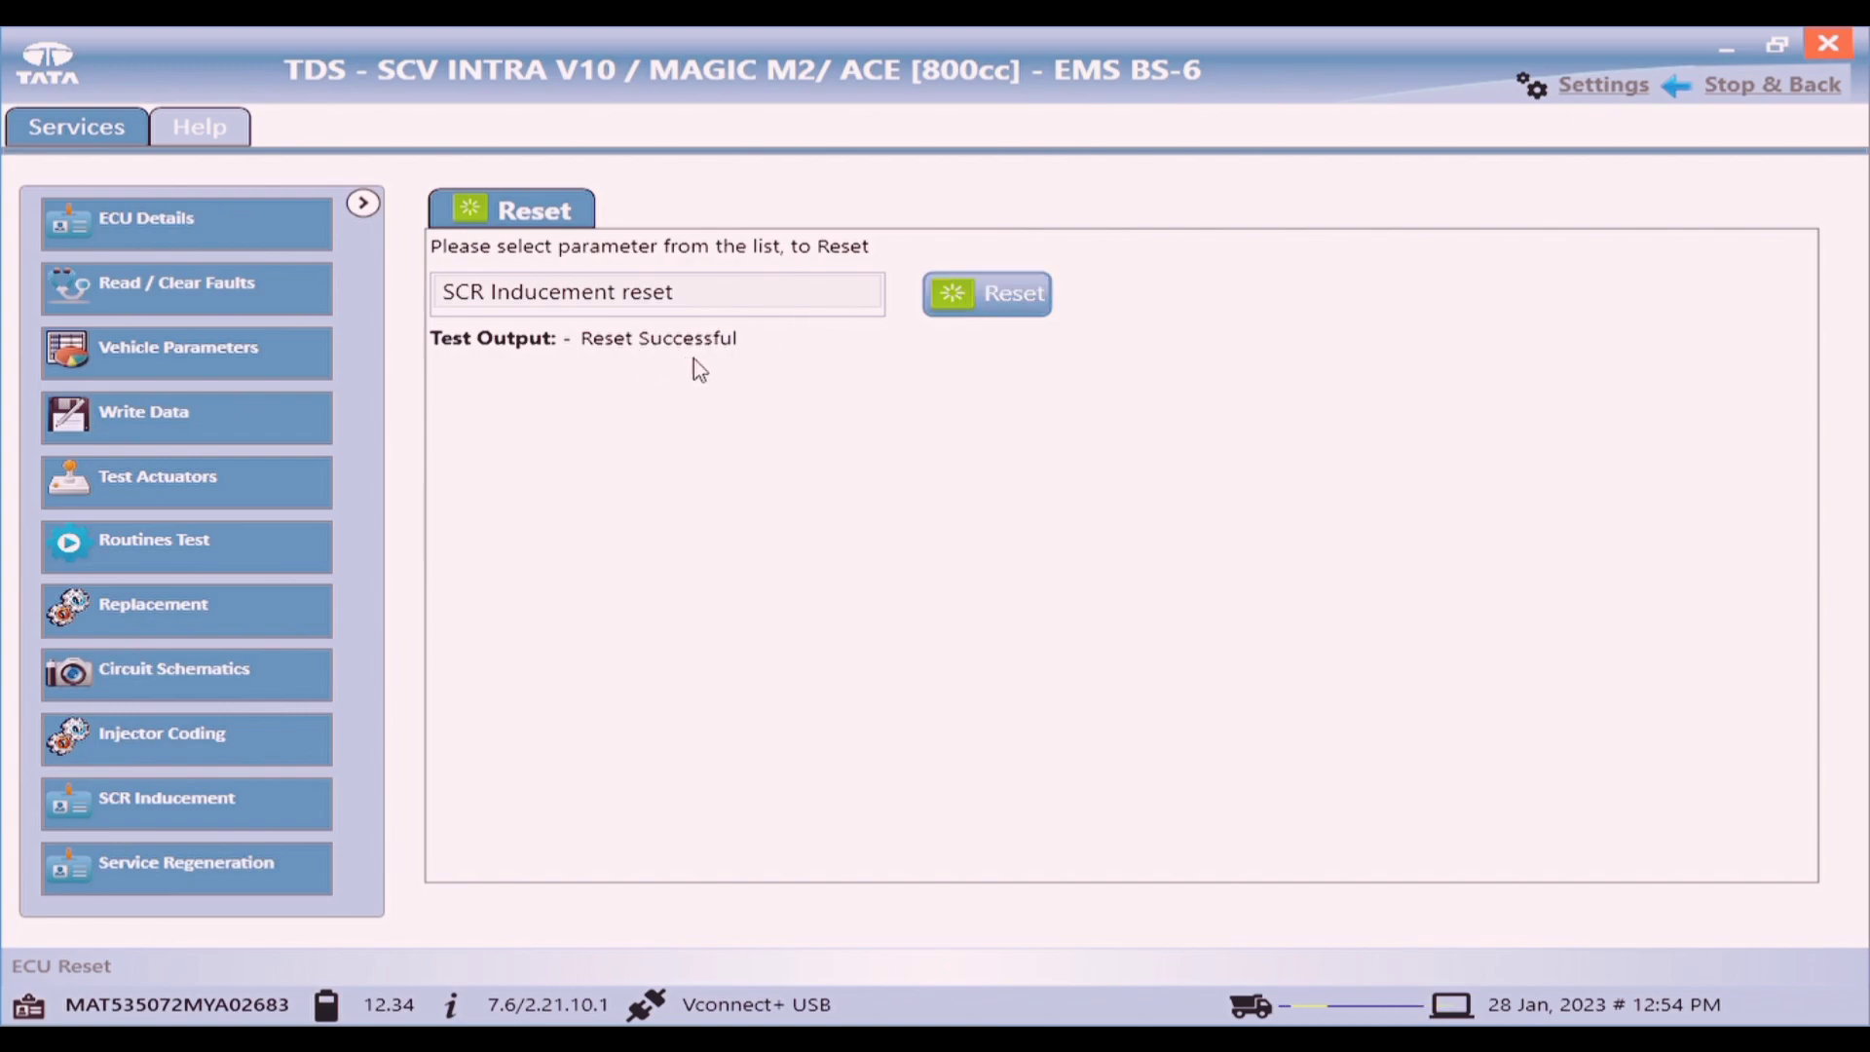
# Read the engine ECU's fault codes and switch the fault list to show All DTCs.
pyautogui.click(271, 315)
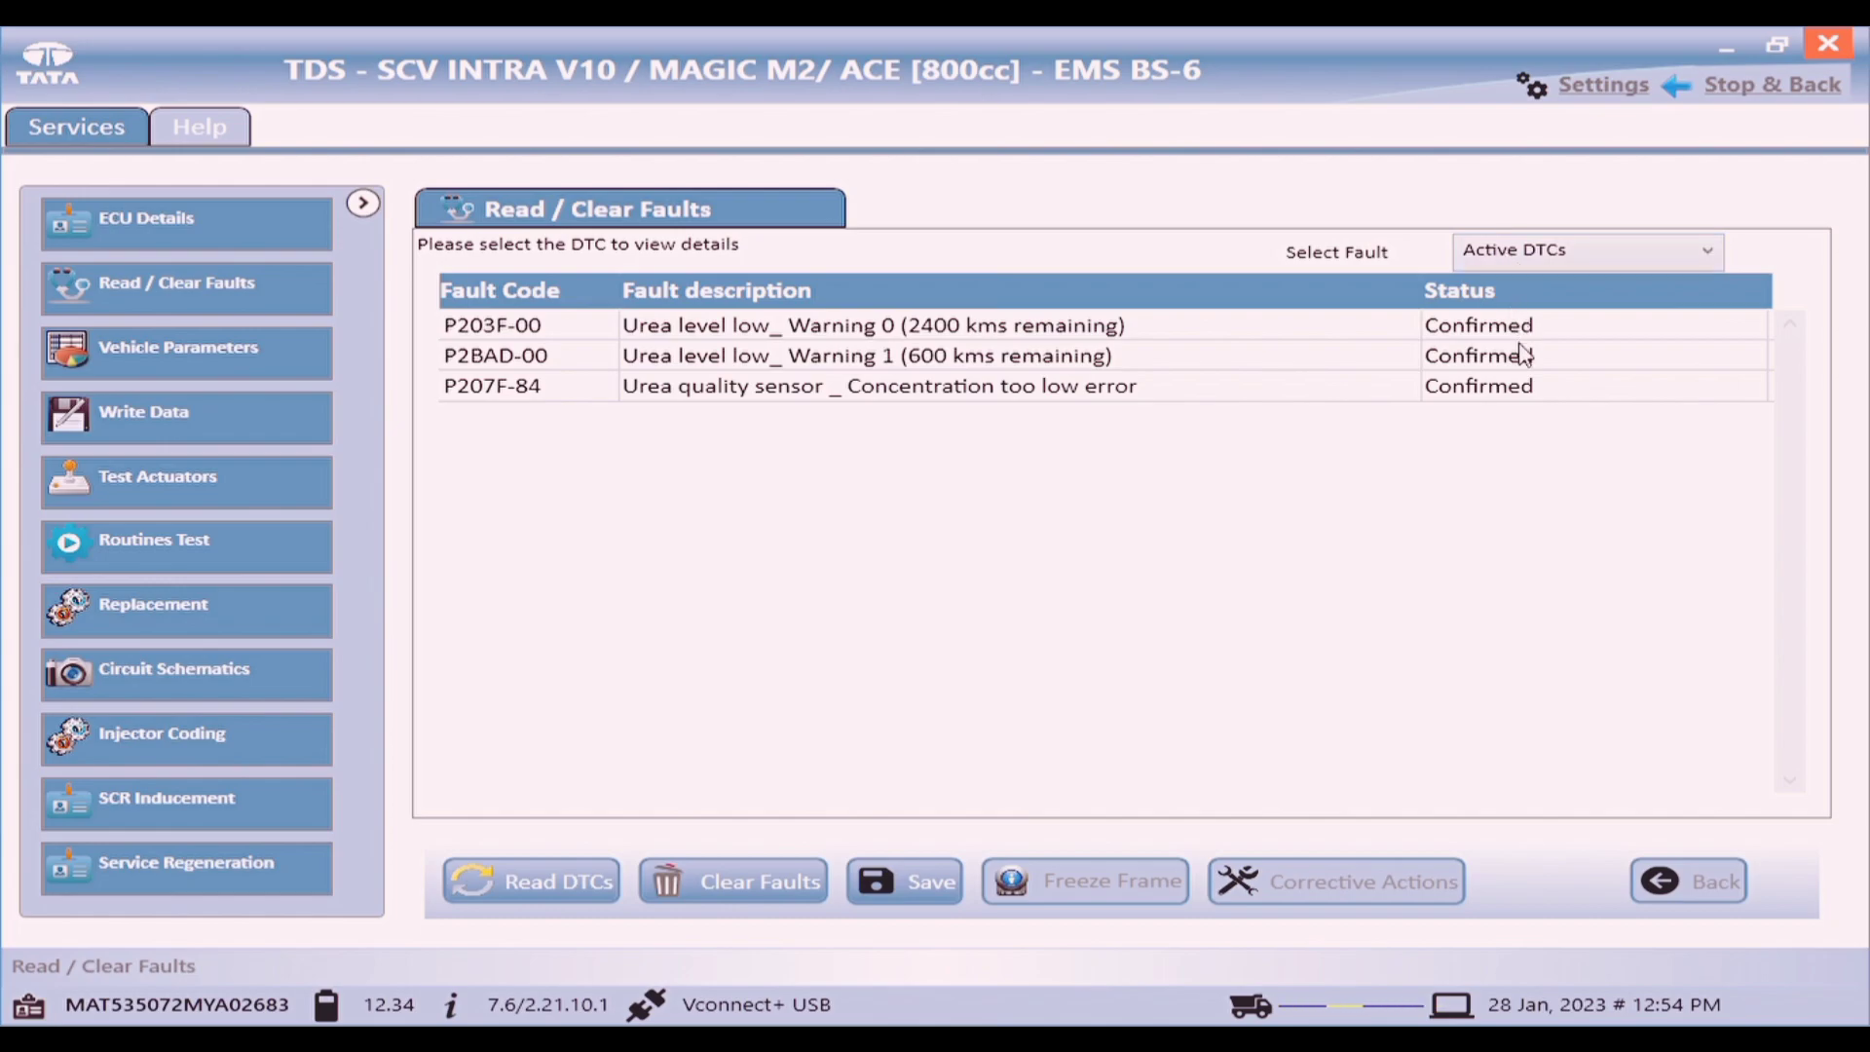
pyautogui.press('Down')
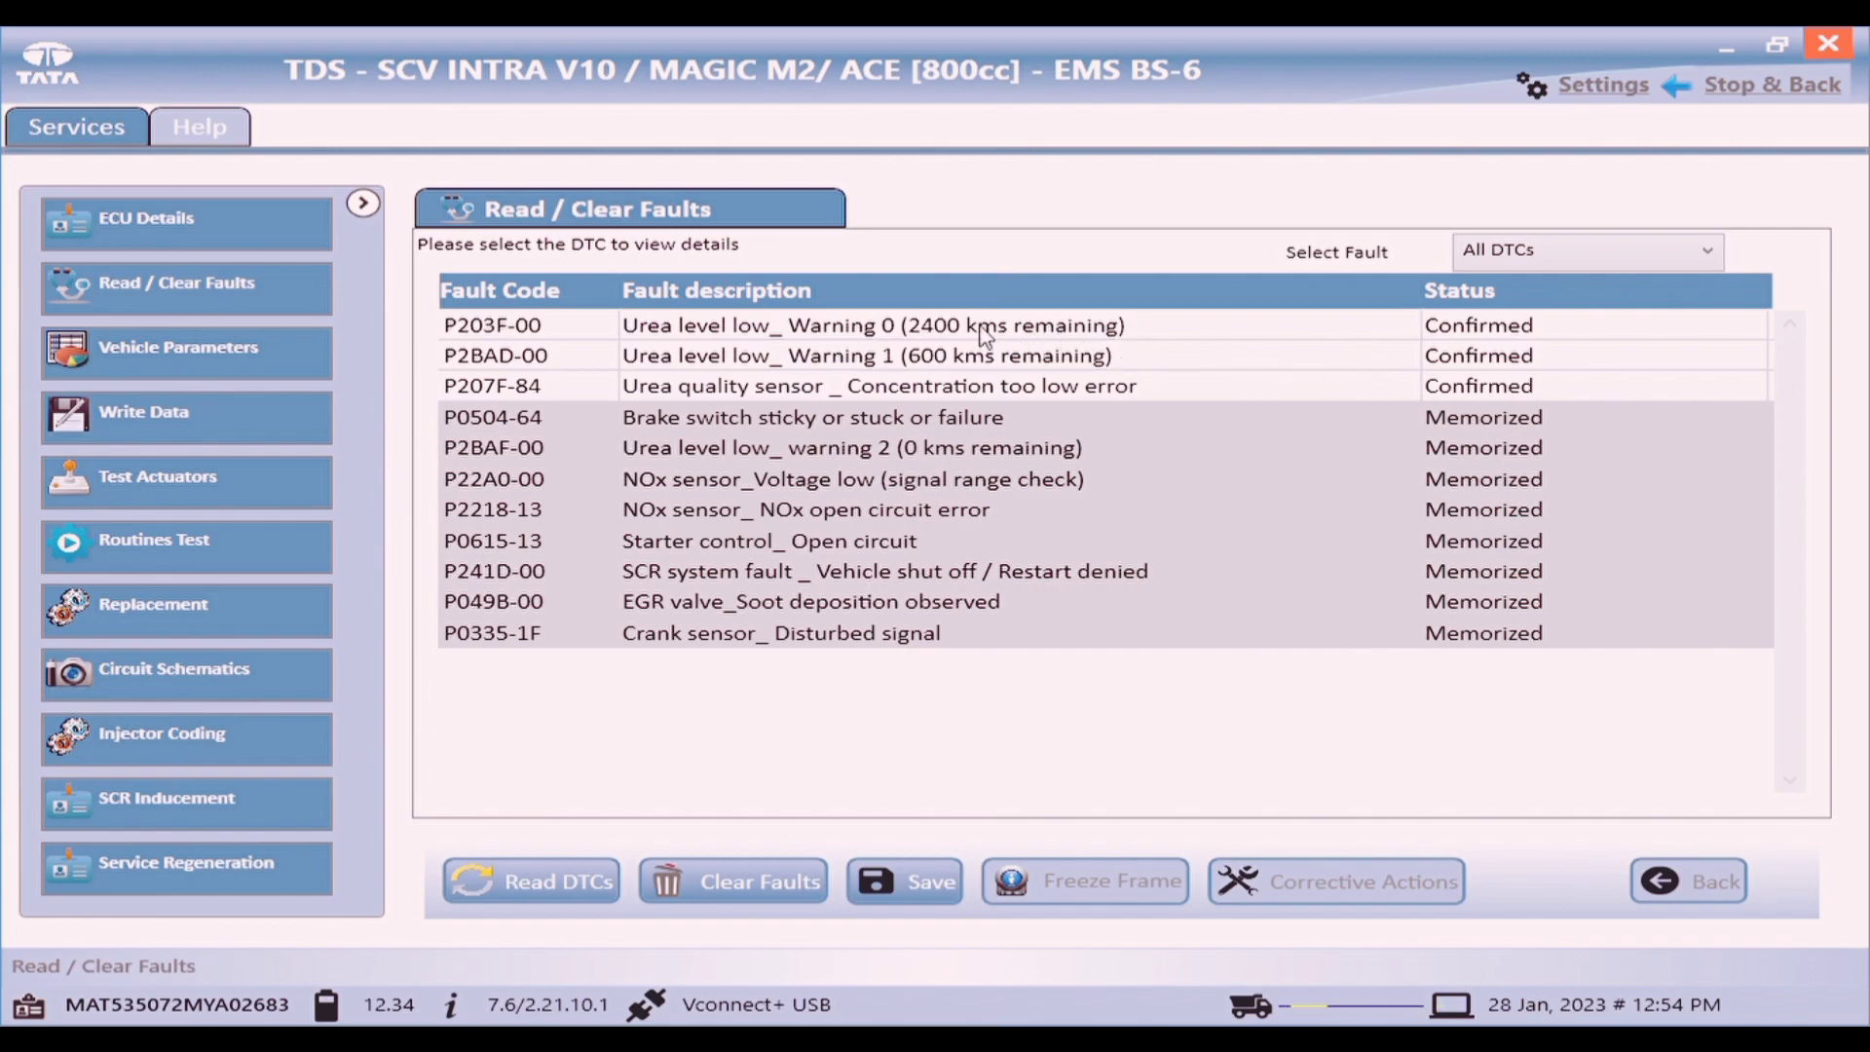
# Monitor only the Urea remaining kms vehicle parameter, and stop the monitoring after reading its live value.
pyautogui.click(208, 360)
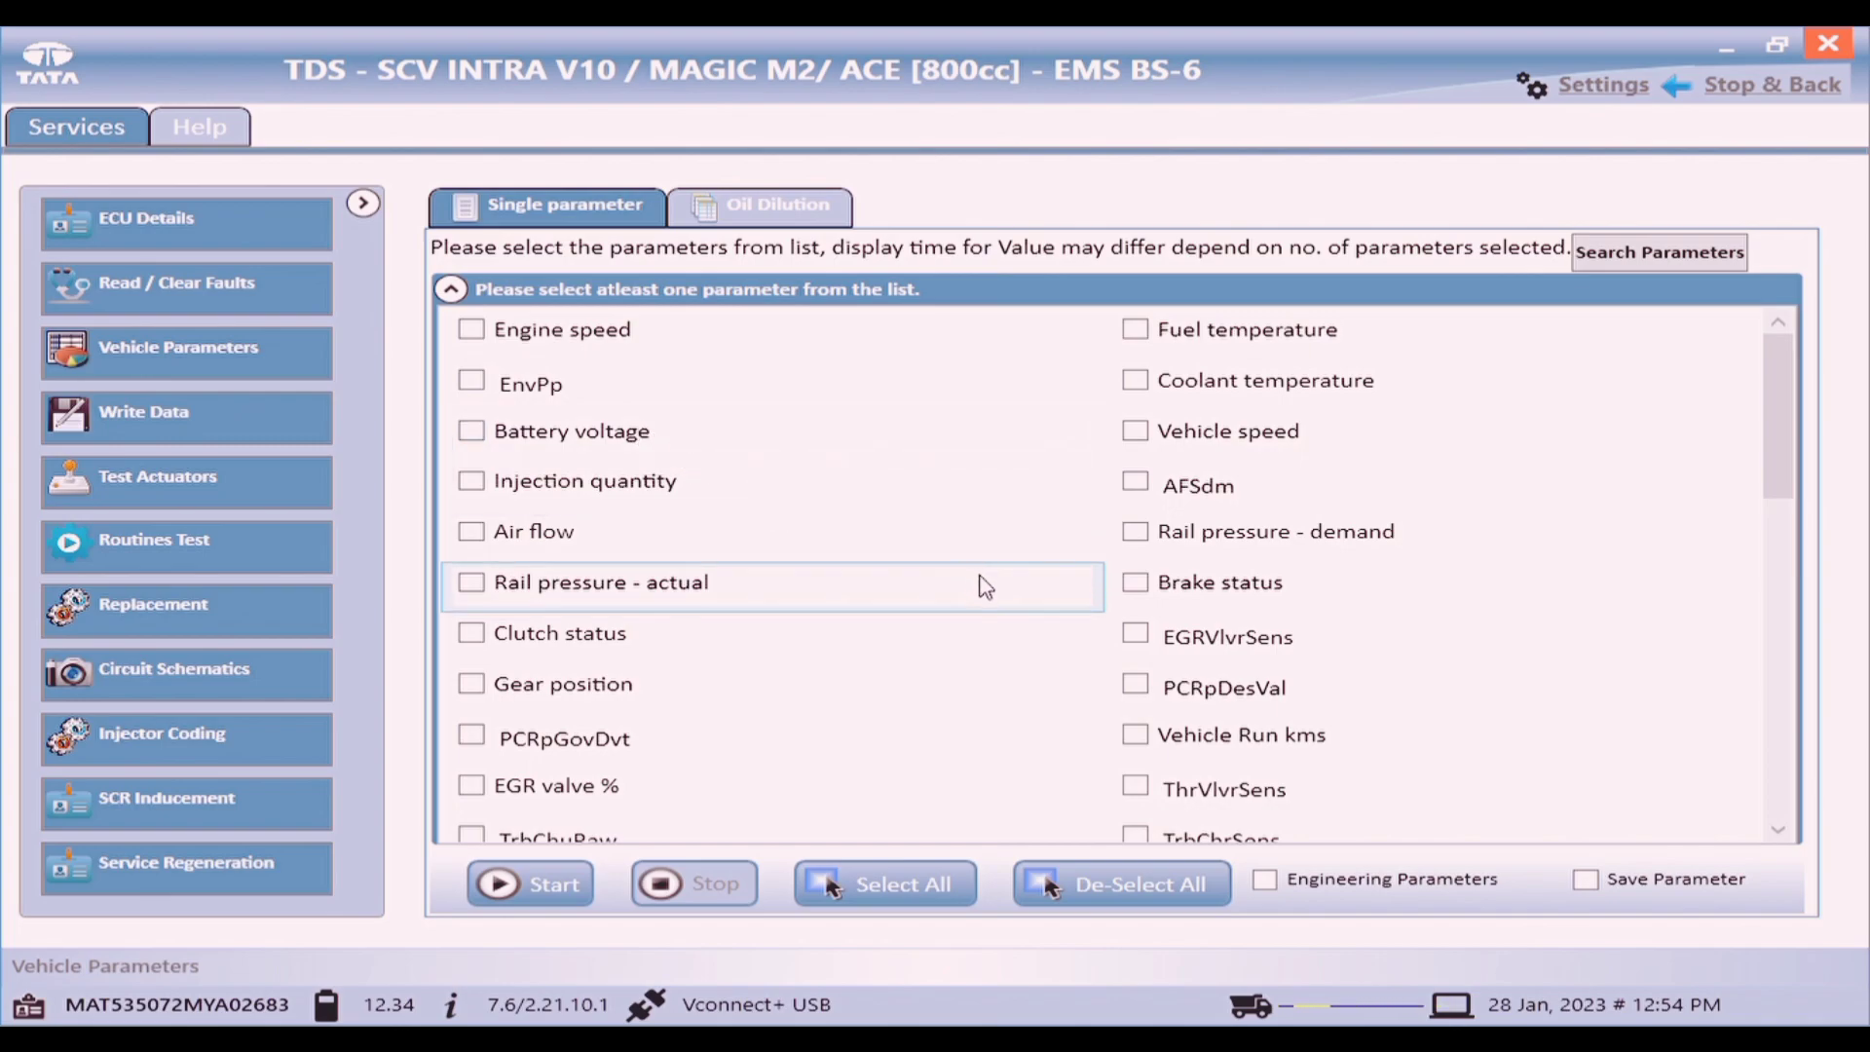
pyautogui.click(1782, 833)
pyautogui.click(1782, 834)
pyautogui.click(1788, 835)
pyautogui.click(1787, 836)
pyautogui.click(1788, 836)
pyautogui.click(1788, 836)
pyautogui.click(1787, 836)
pyautogui.click(1787, 836)
pyautogui.click(1787, 836)
pyautogui.click(1788, 836)
pyautogui.click(1779, 830)
pyautogui.click(1779, 830)
pyautogui.click(1778, 830)
pyautogui.click(1778, 830)
pyautogui.click(1779, 830)
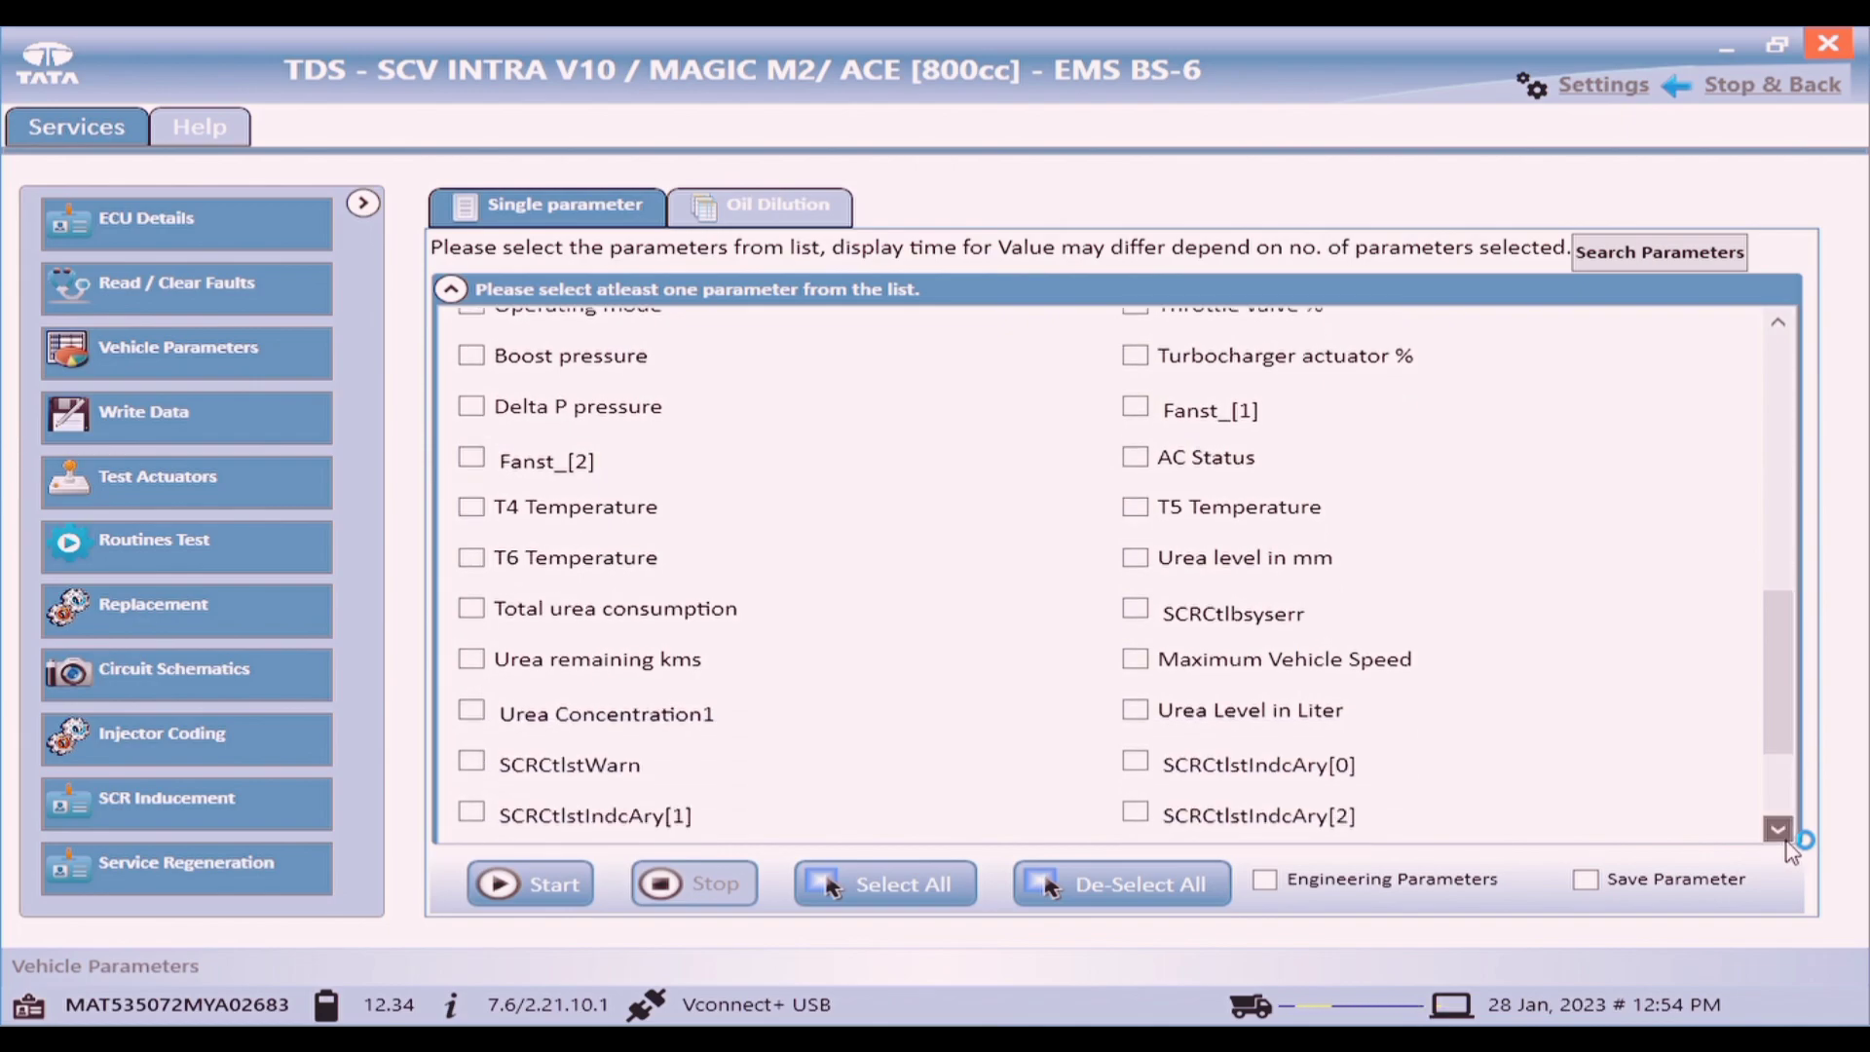
pyautogui.click(1778, 830)
pyautogui.click(474, 611)
pyautogui.click(552, 867)
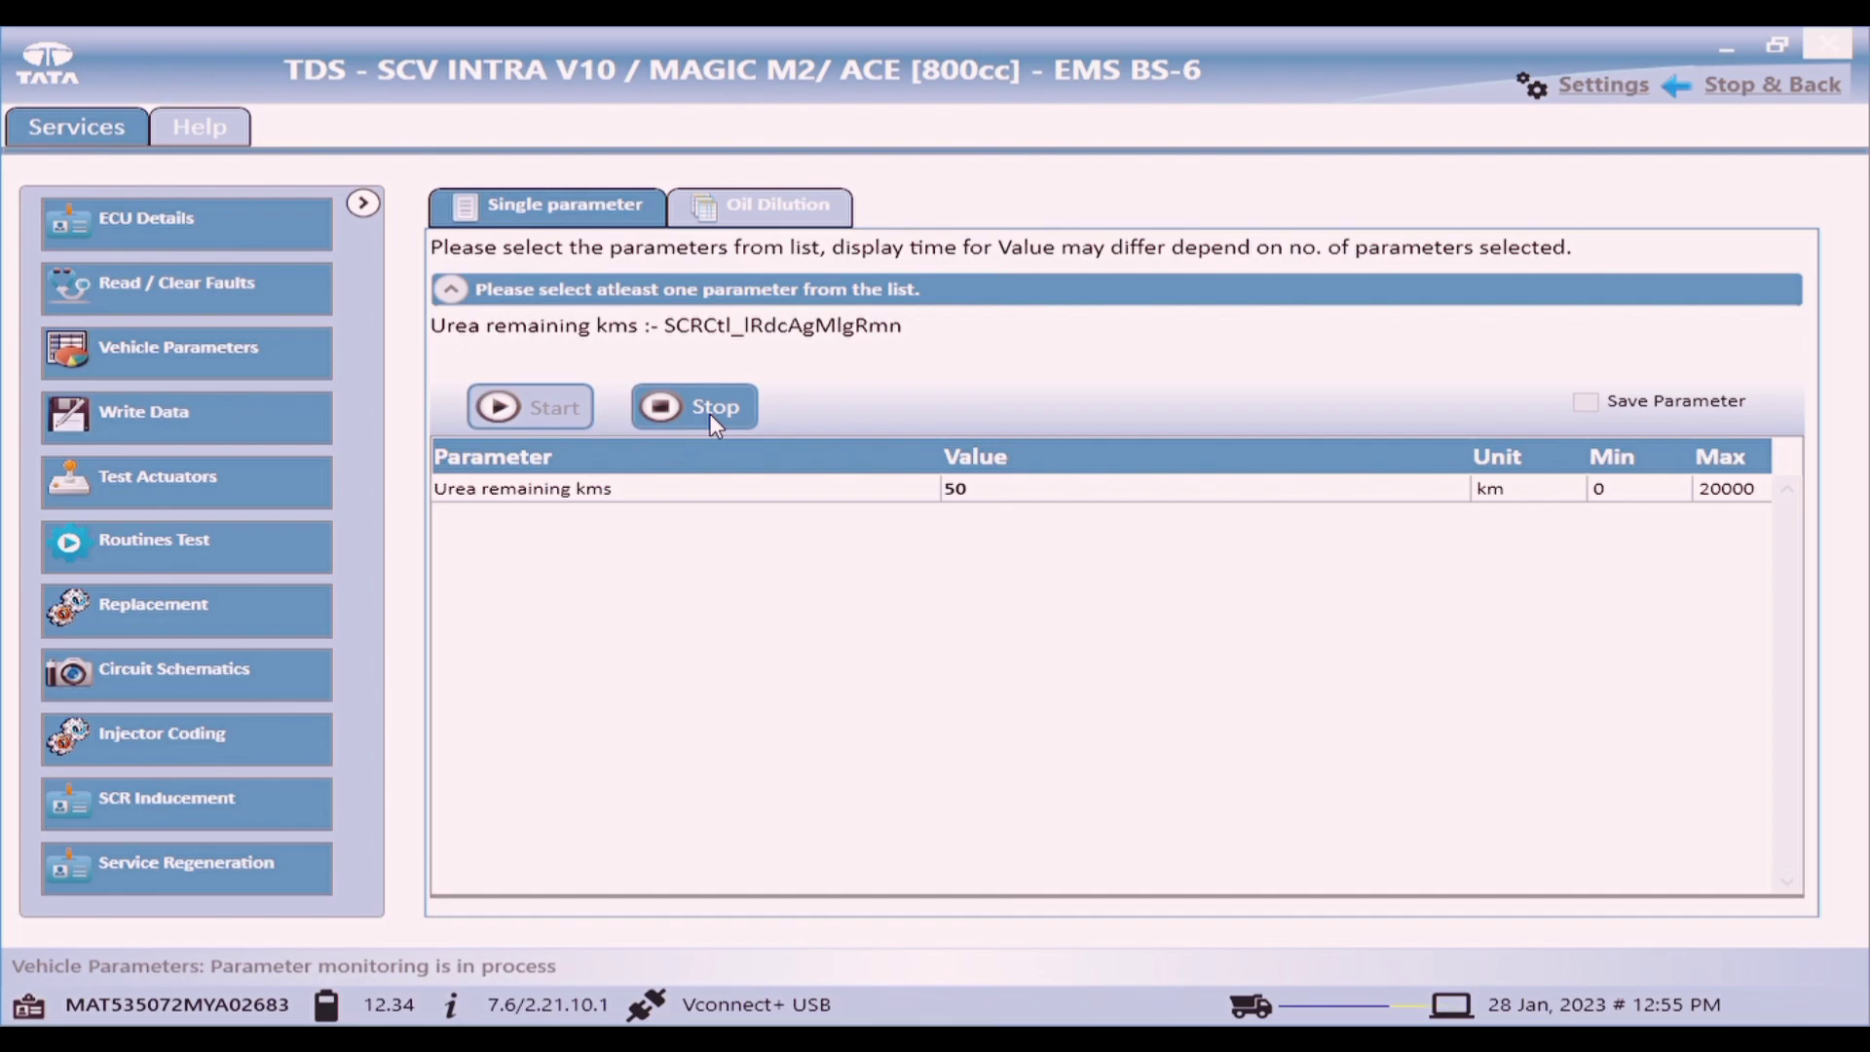
pyautogui.click(718, 405)
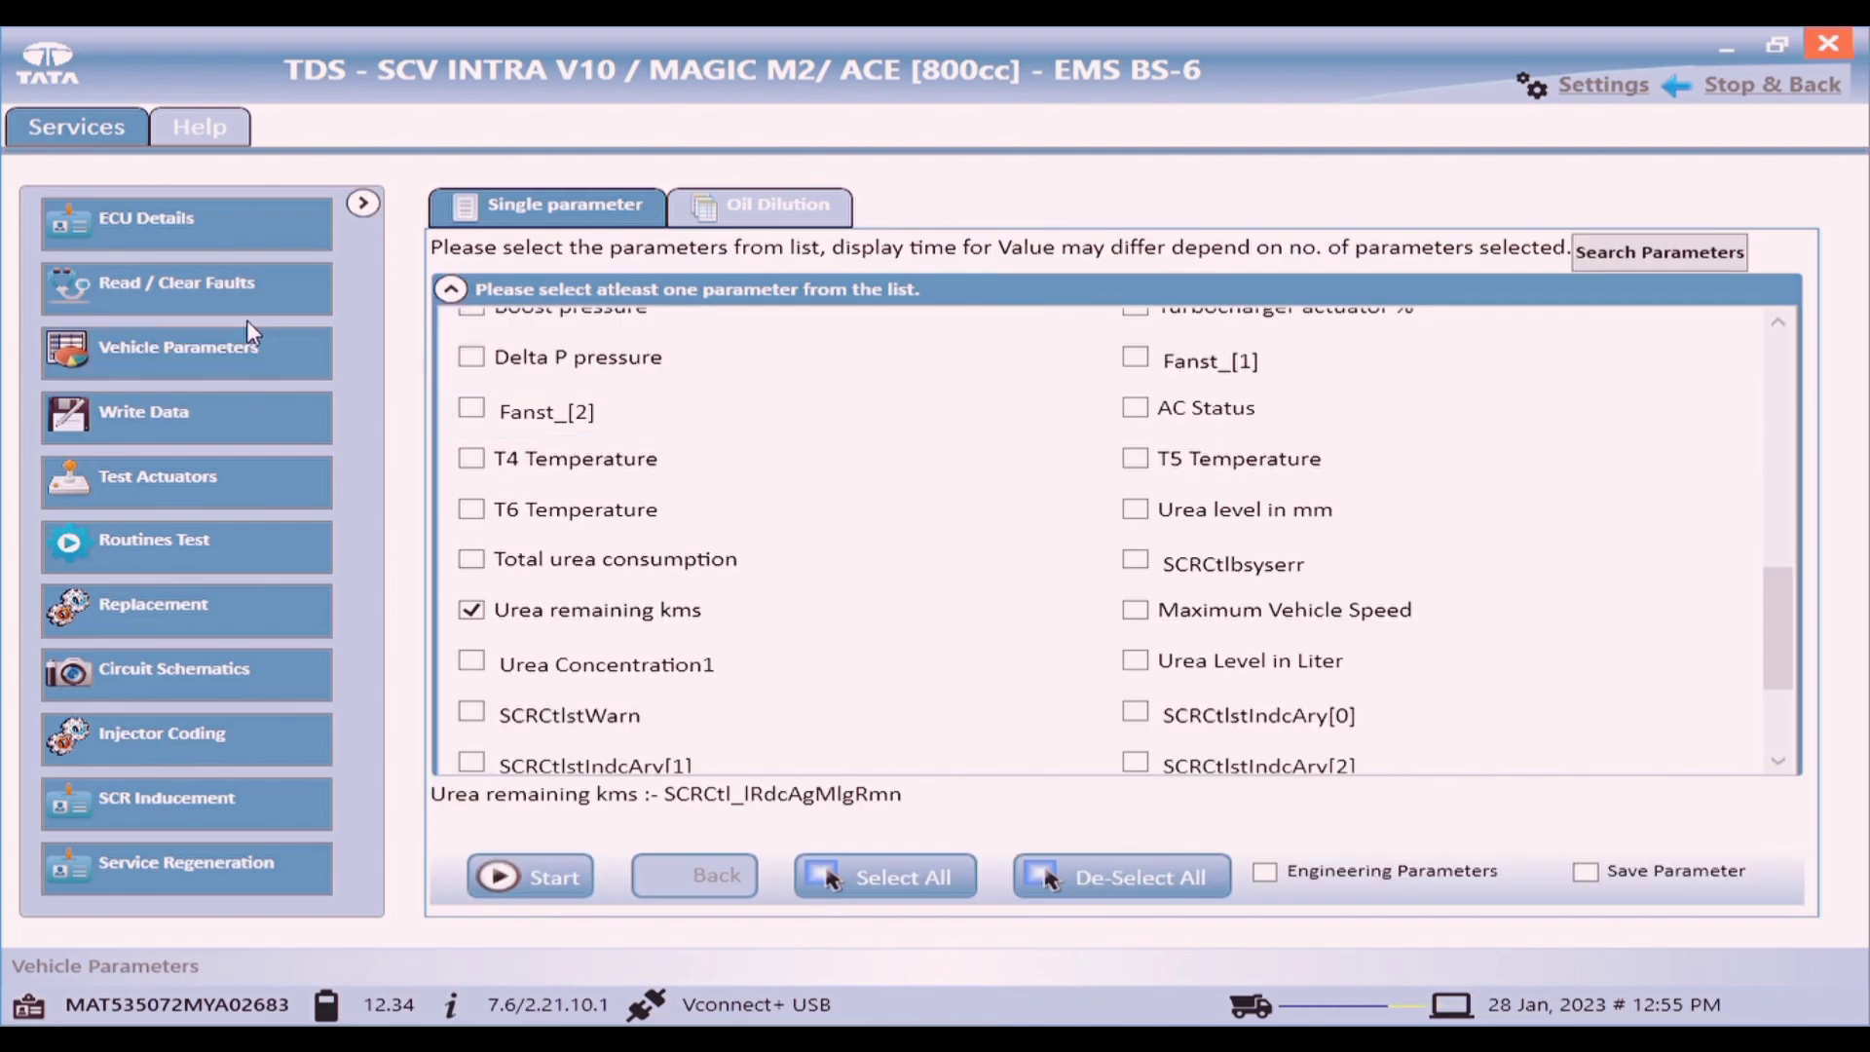
# Open the engine ECU's fault code list to recheck the faults.
pyautogui.click(222, 294)
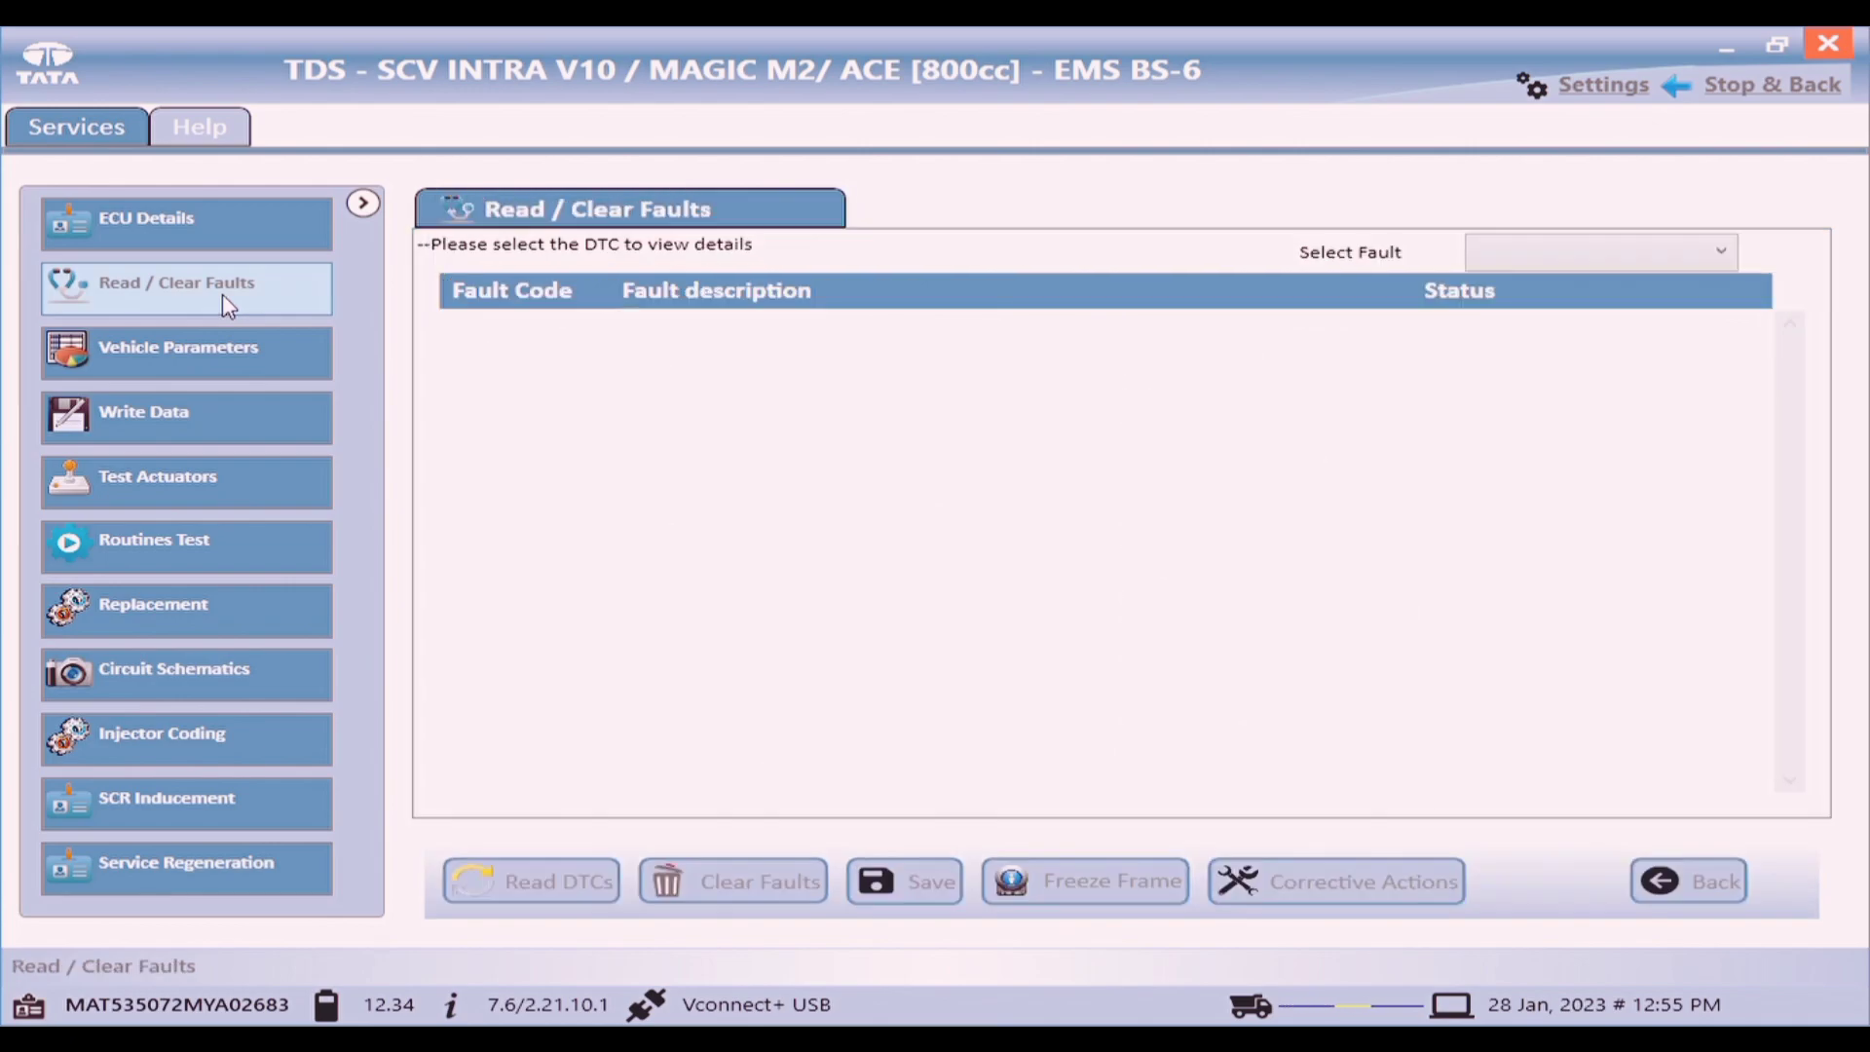